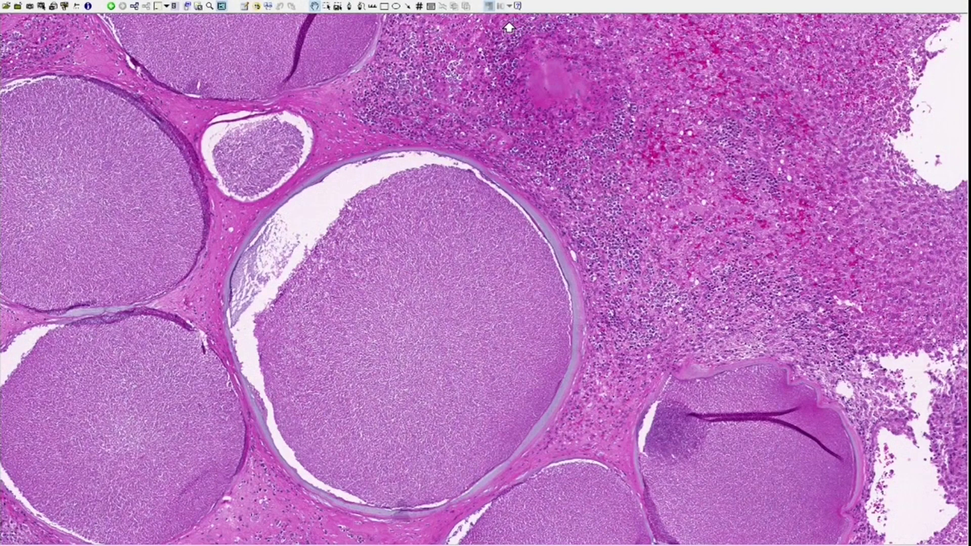
- Examine both tissue sections at low magnification and the cluster of large round vacuoles in the first section at higher magnification
click(314, 7)
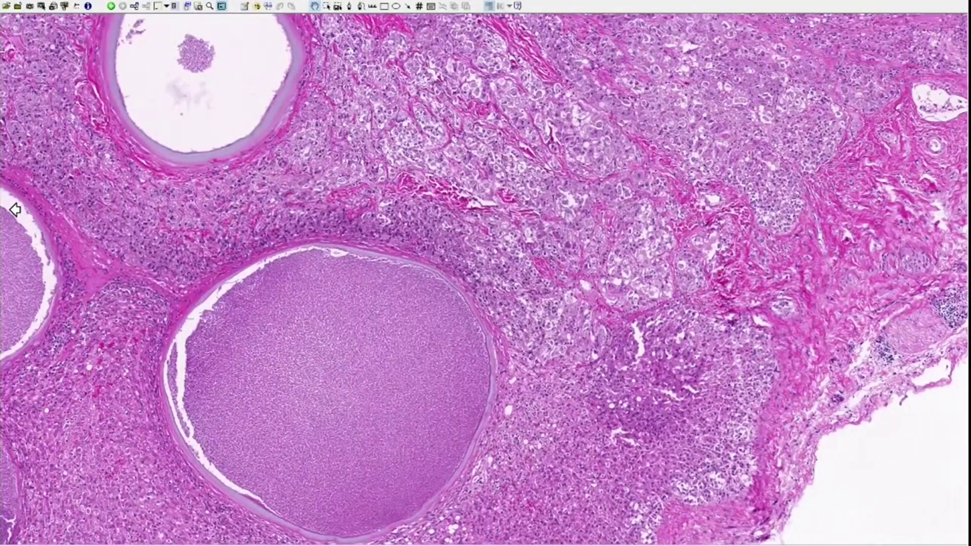
scroll(15, 210, down, 5)
scroll(372, 282, up, 3)
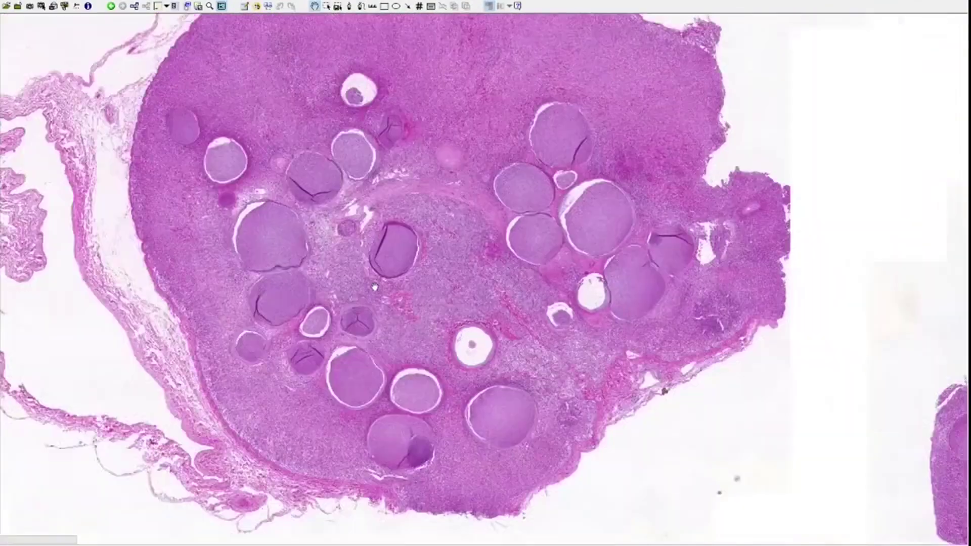
scroll(372, 282, down, 1)
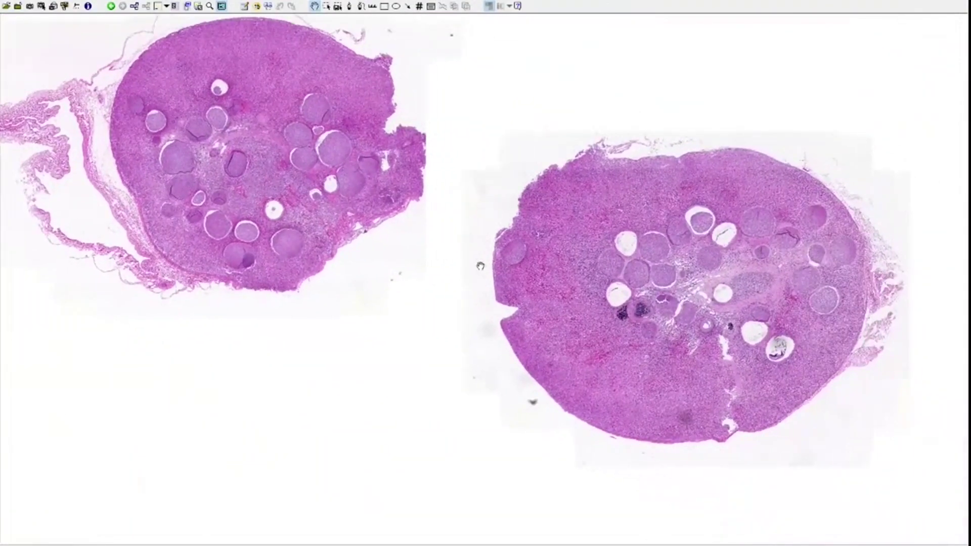
drag(409, 173, 417, 231)
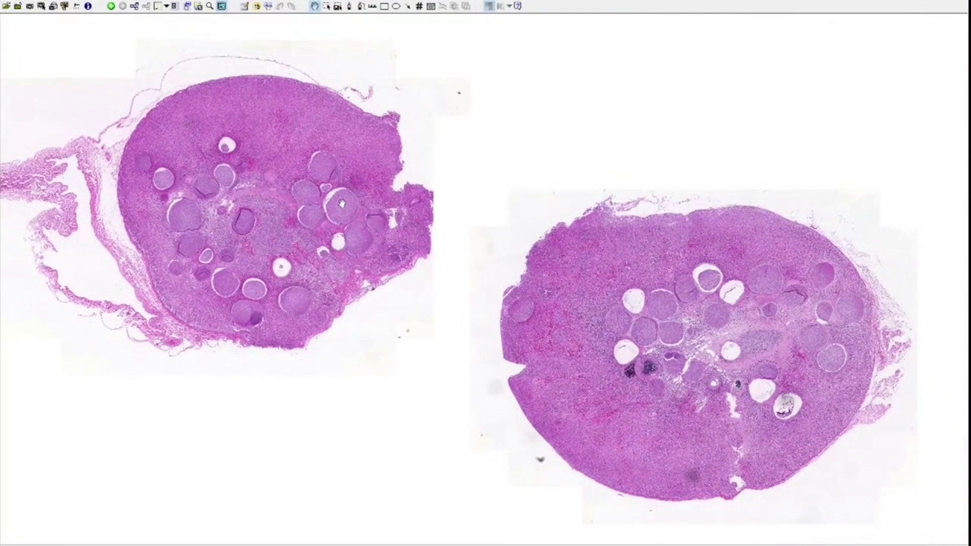
scroll(342, 203, up, 1)
drag(339, 200, 354, 213)
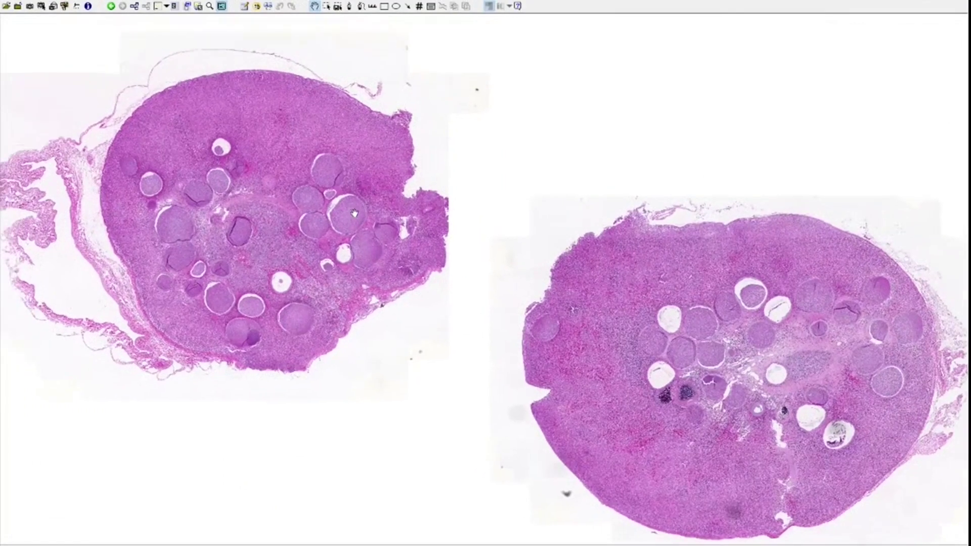
scroll(340, 213, up, 4)
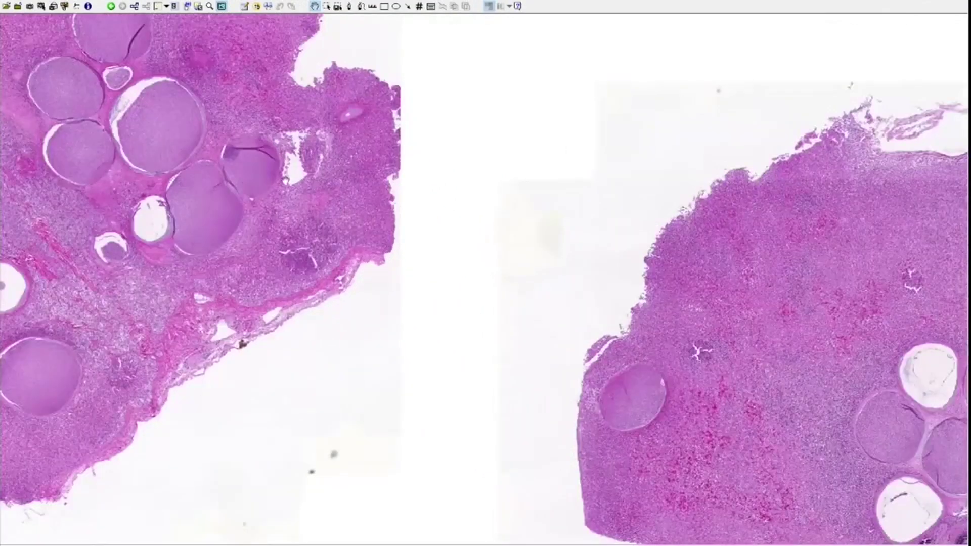
scroll(327, 265, up, 5)
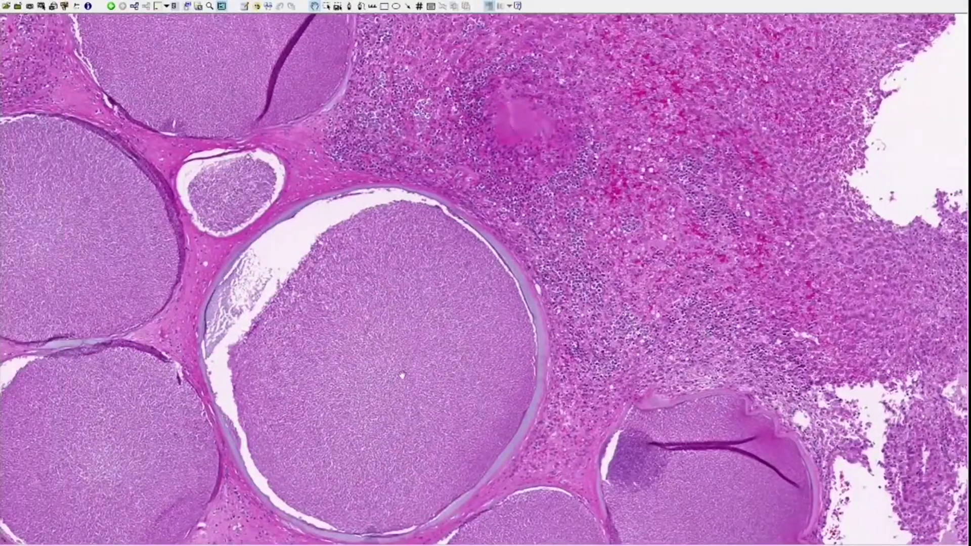
drag(402, 375, 430, 245)
scroll(430, 245, up, 2)
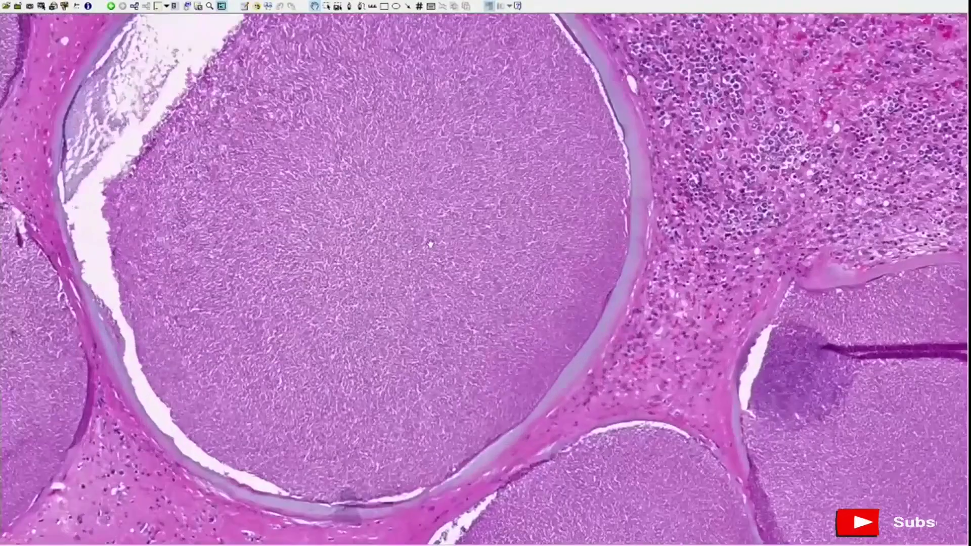
scroll(430, 245, down, 3)
drag(430, 245, 554, 279)
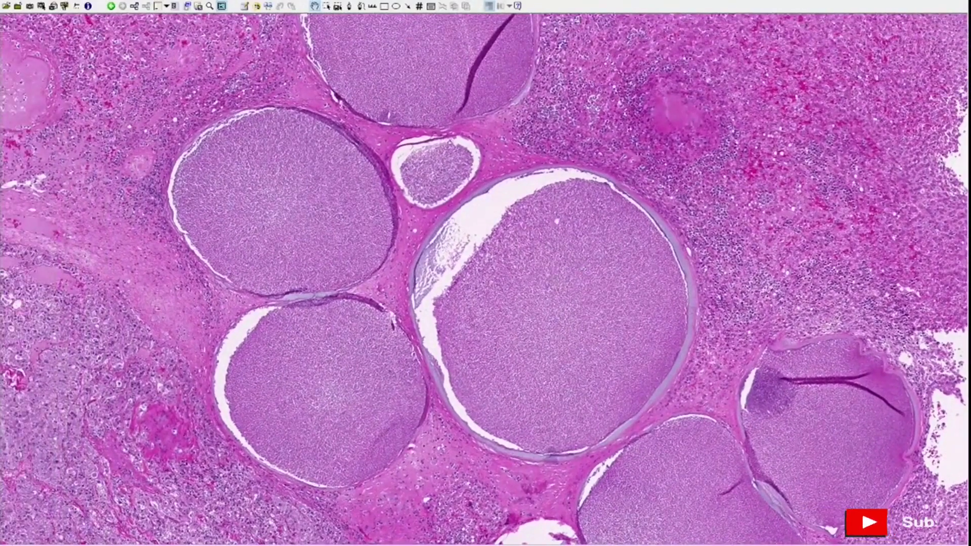
- Outline the large round vacuole left of the small oval one with the Pen tool, about 2290 µm in perimeter
click(349, 7)
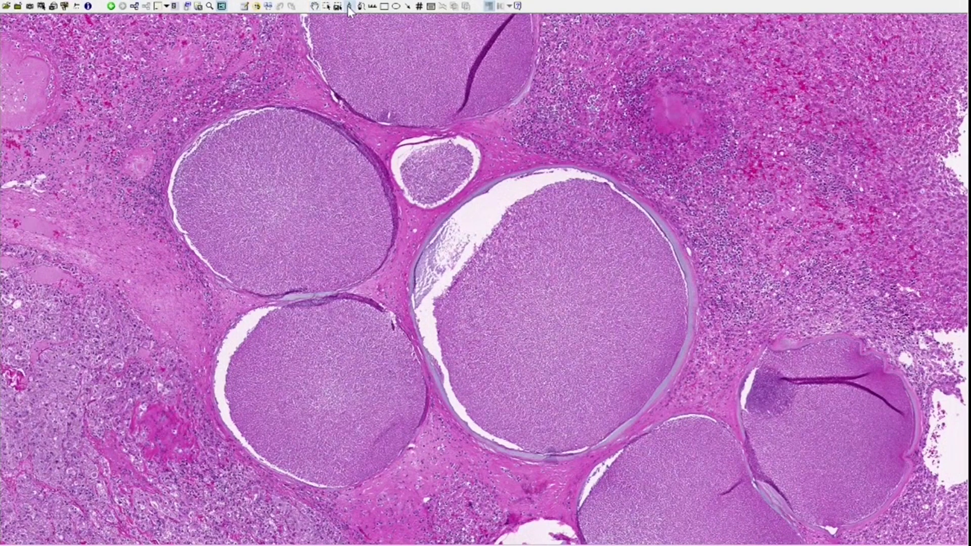
mouse_move(356, 144)
mouse_down()
mouse_move(308, 110)
mouse_move(271, 105)
mouse_move(222, 122)
mouse_move(175, 192)
mouse_move(185, 254)
mouse_move(311, 304)
mouse_move(388, 273)
mouse_move(399, 247)
mouse_move(368, 155)
mouse_up()
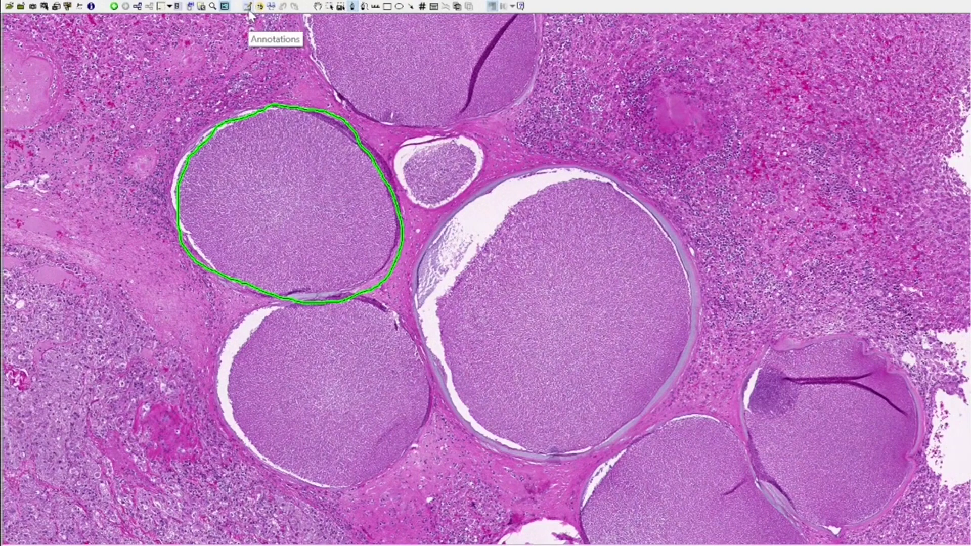
- Rename annotation Layer 1 as vacuole and set its colour to pale yellow
click(249, 14)
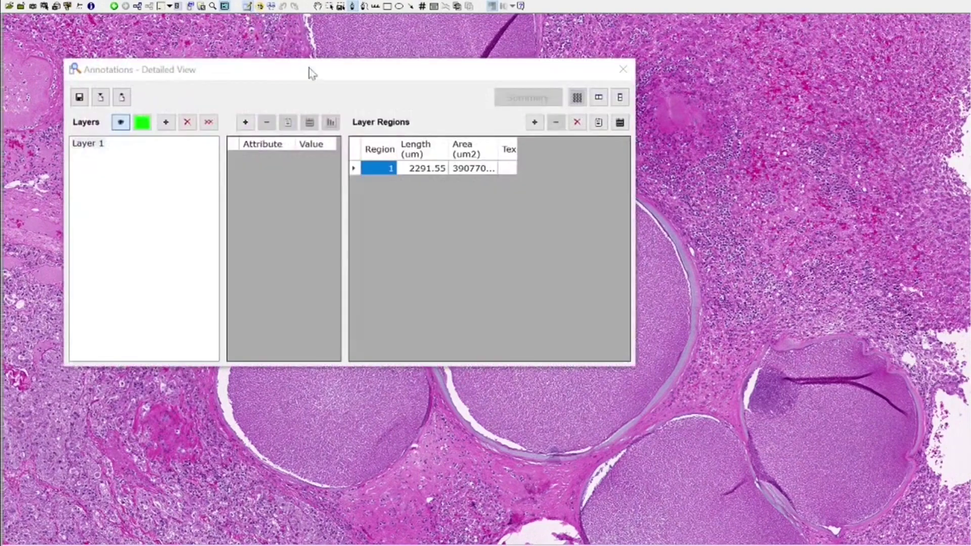
drag(335, 70, 277, 44)
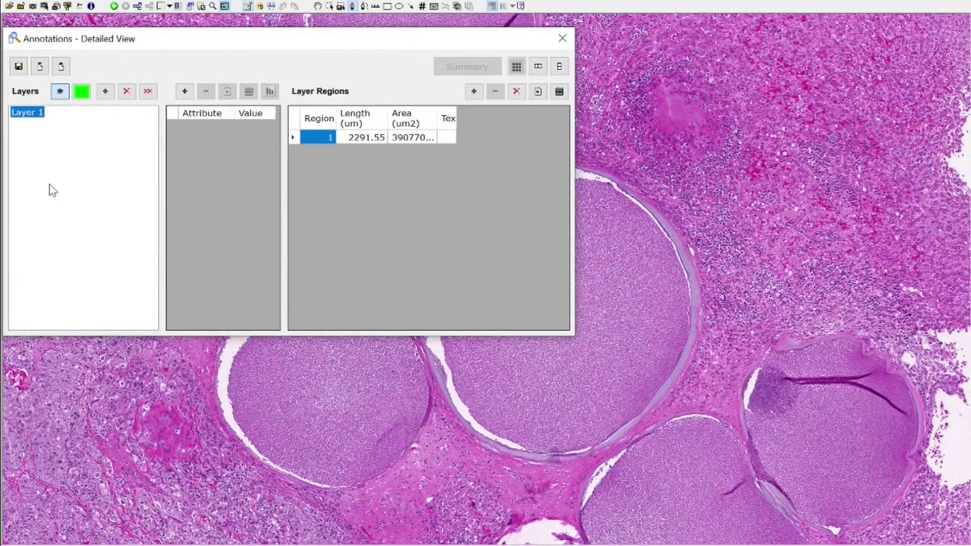
click(33, 120)
key(Return)
click(81, 93)
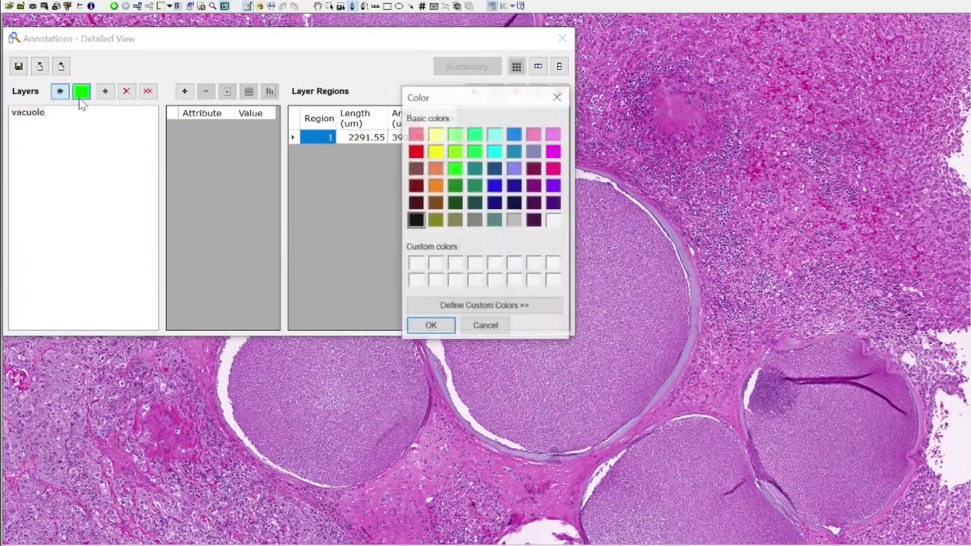
click(439, 136)
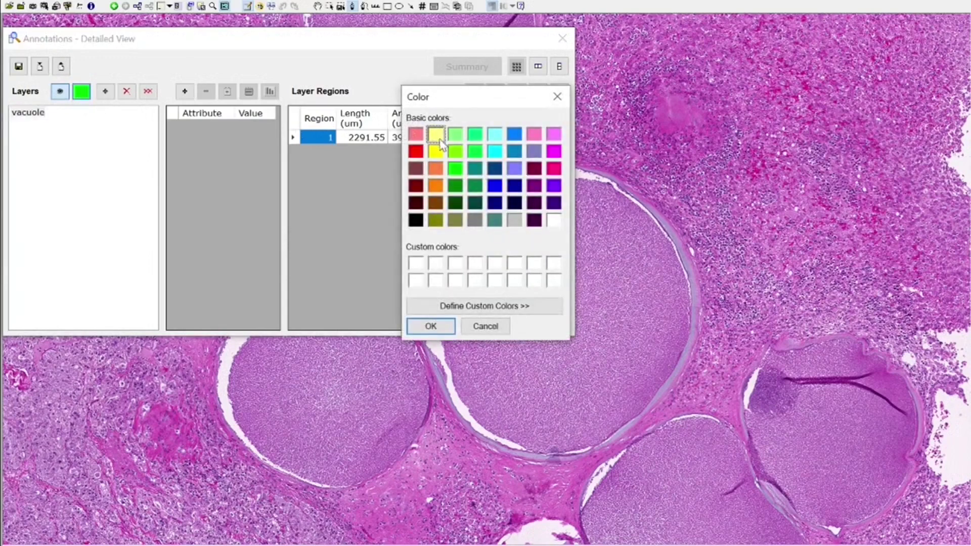
click(443, 326)
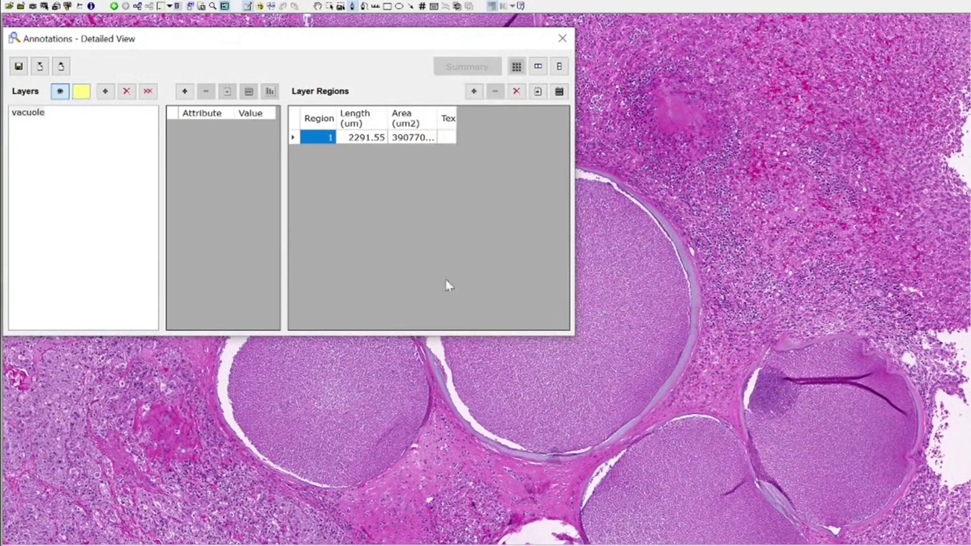
- Outline the small oval vacuole on the vacuole layer, about 710 µm in perimeter
click(563, 40)
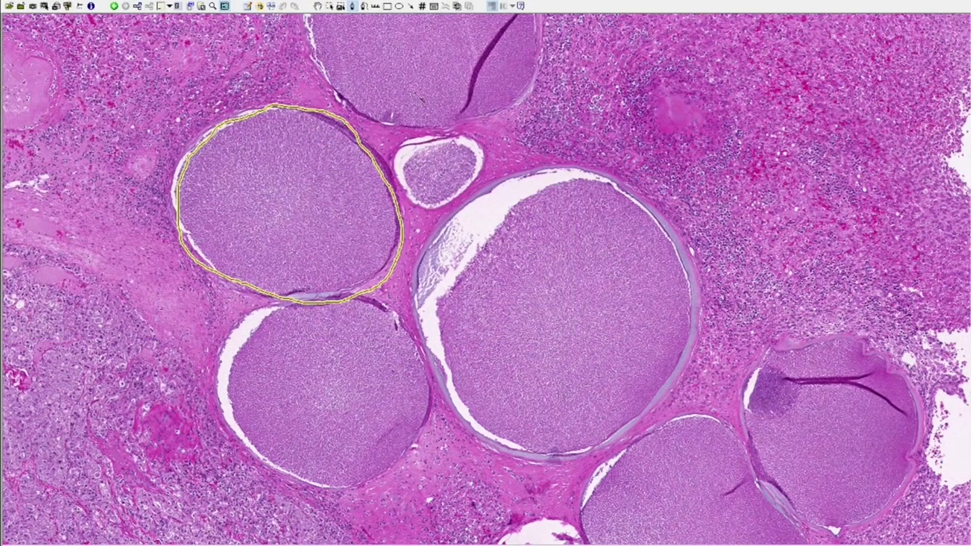
mouse_move(453, 145)
mouse_down()
mouse_move(405, 171)
mouse_move(445, 204)
mouse_move(480, 168)
mouse_move(477, 154)
mouse_up()
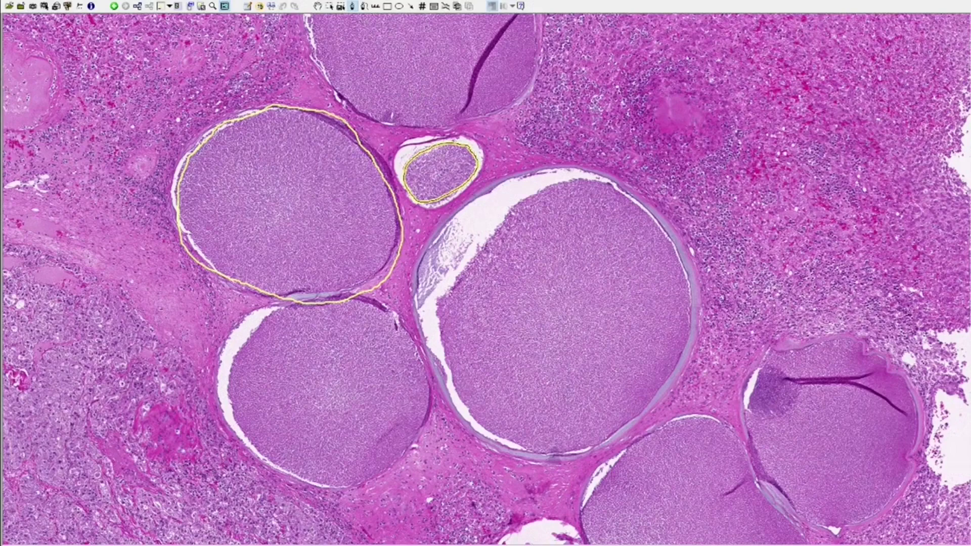
- Add a second annotation layer and name it tissue
click(247, 6)
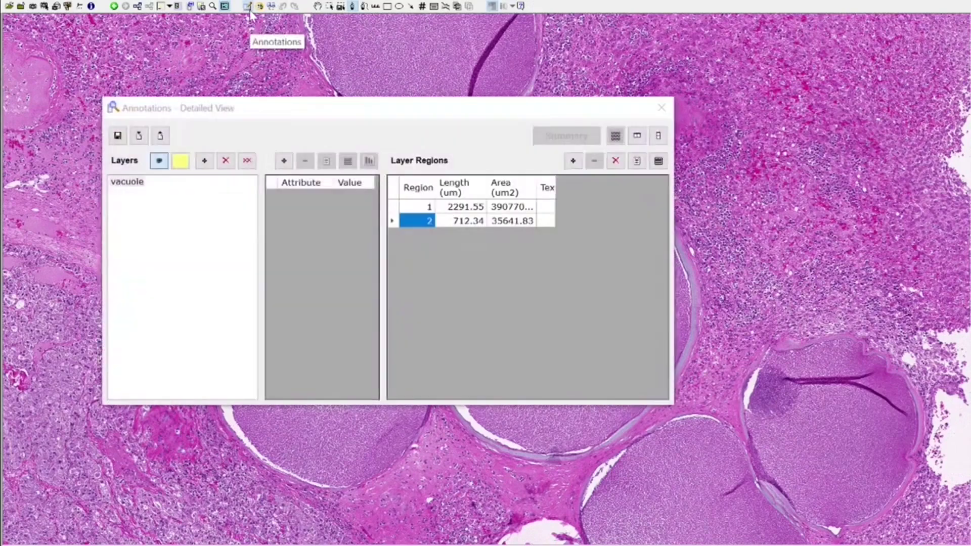
click(202, 162)
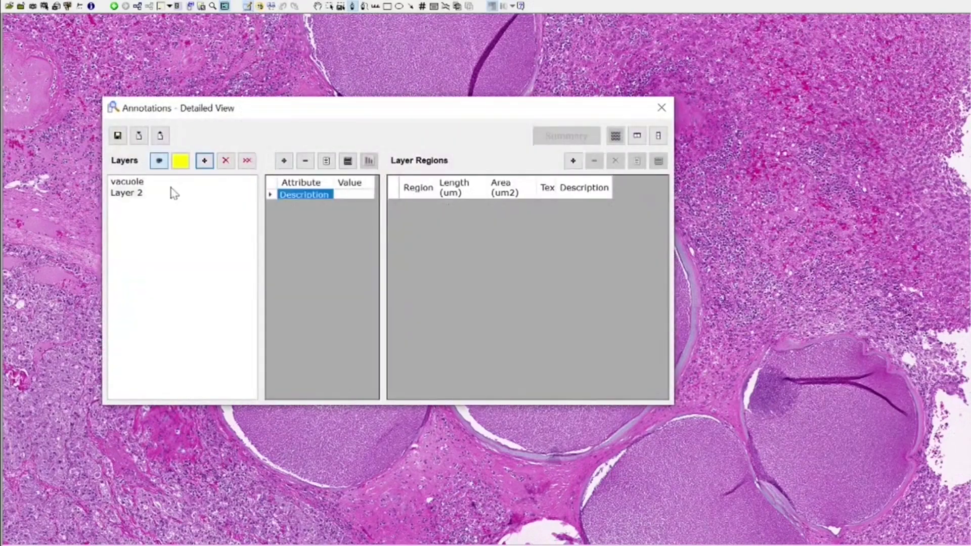
click(124, 200)
click(124, 199)
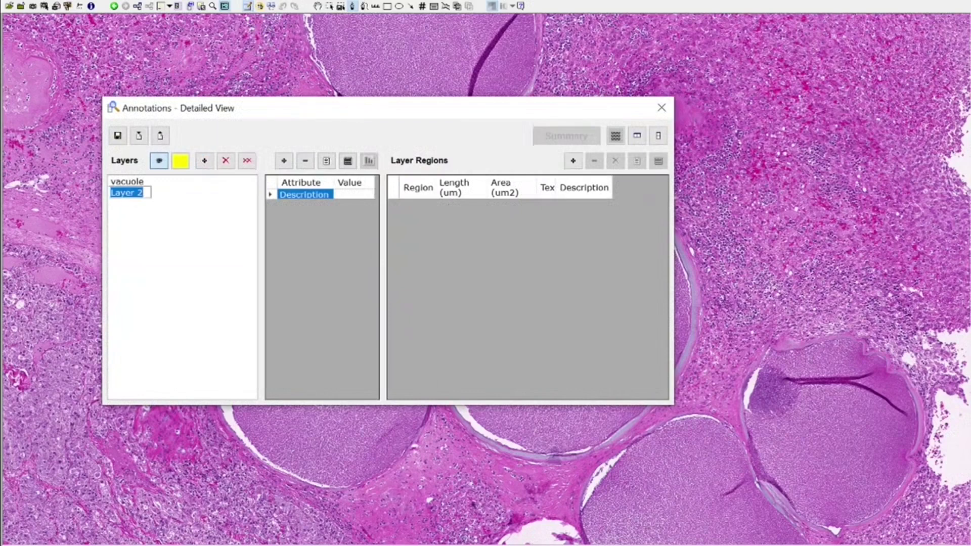
text(tissue)
key(Return)
- Set the colour of the tissue layer to red
click(125, 195)
click(138, 186)
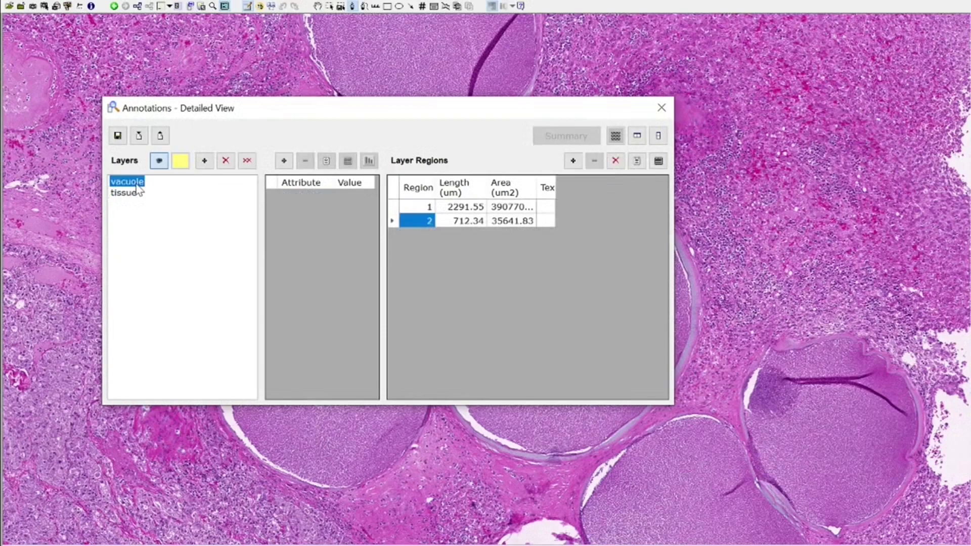
click(133, 194)
click(179, 164)
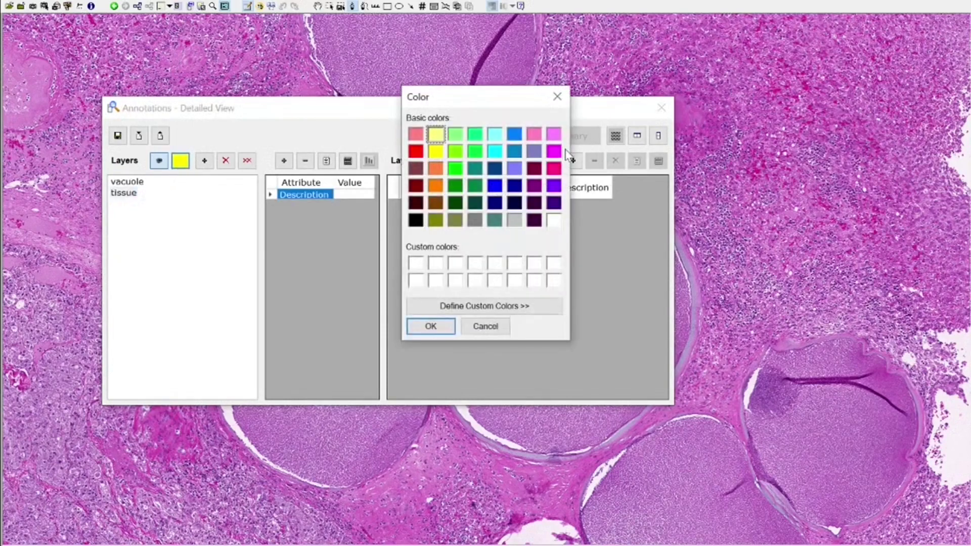
click(417, 151)
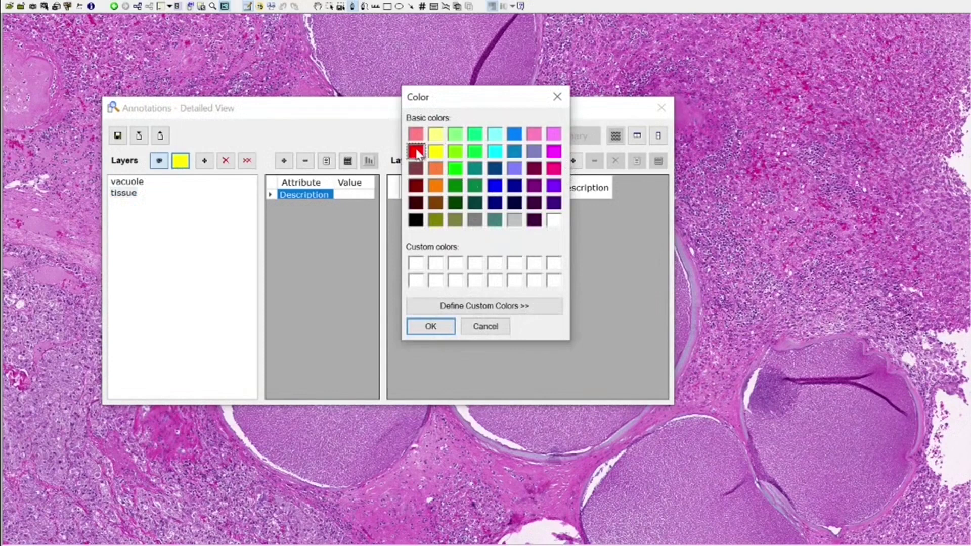
click(430, 326)
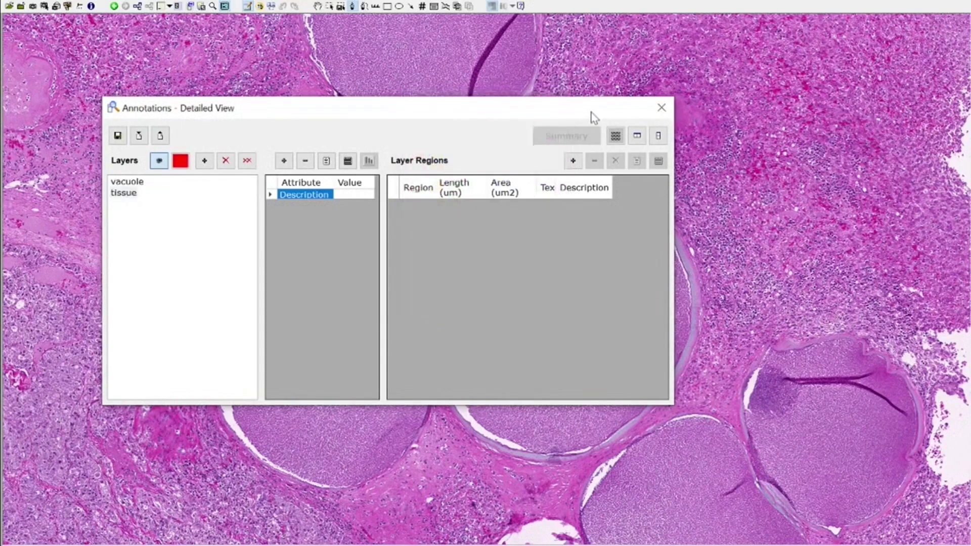
- Outline two tissue areas on either side of the vacuoles on the tissue layer, about 1560 µm and 1410 µm in perimeter
mouse_move(591, 114)
mouse_down()
mouse_move(134, 117)
mouse_move(130, 105)
mouse_move(4, 102)
mouse_up()
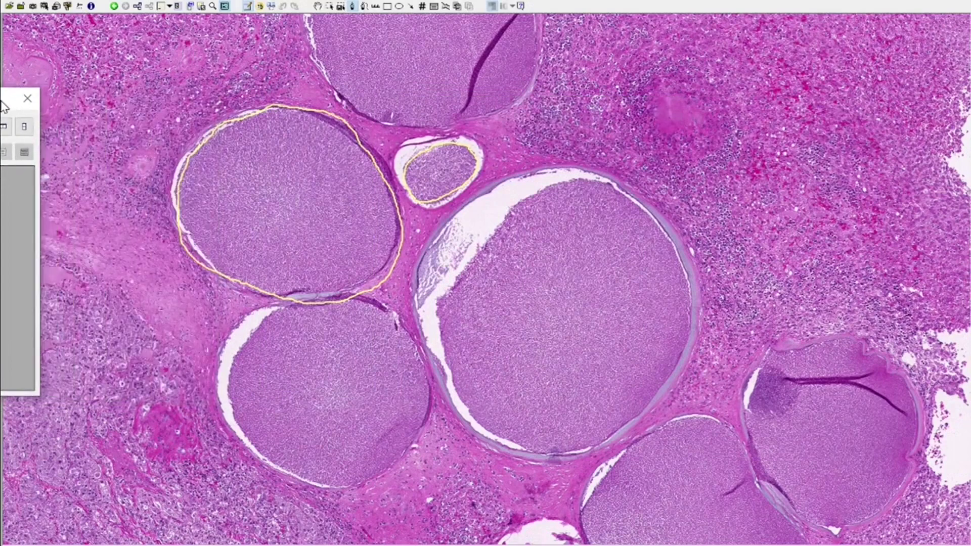
mouse_move(846, 81)
mouse_down()
mouse_move(835, 226)
mouse_move(905, 82)
mouse_move(847, 80)
mouse_up()
mouse_move(121, 291)
mouse_down()
mouse_move(87, 321)
mouse_move(180, 351)
mouse_move(120, 290)
mouse_up()
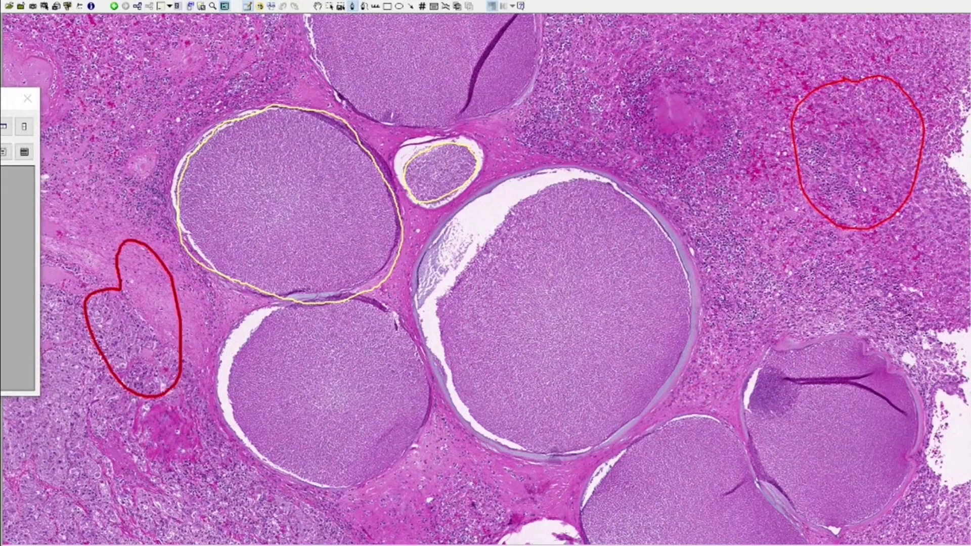
- Exclude an inner area from each red tissue region with the Negative Pen tool, about 860 µm and 560 µm in perimeter
click(364, 7)
mouse_move(870, 108)
mouse_down()
mouse_move(832, 138)
mouse_move(848, 192)
mouse_move(890, 178)
mouse_move(887, 130)
mouse_move(866, 109)
mouse_up()
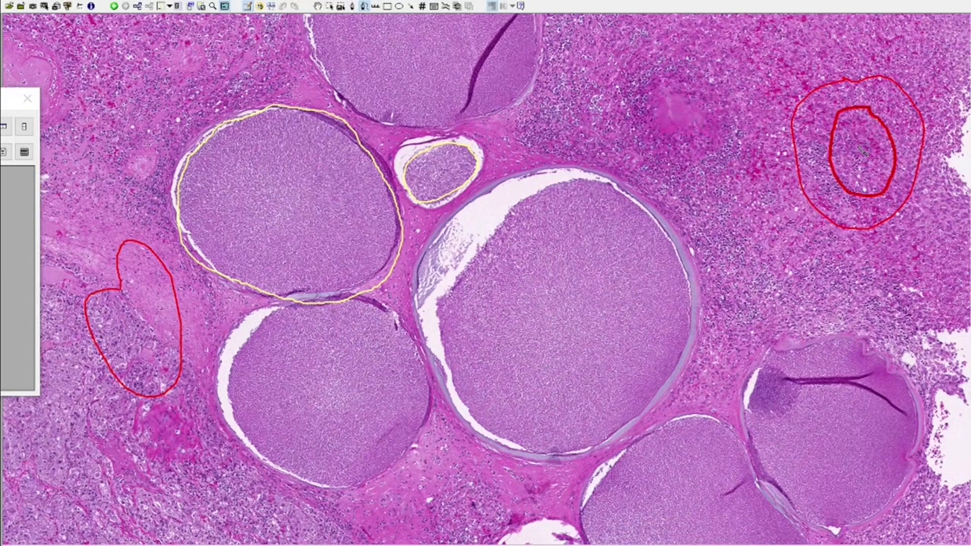
drag(836, 118, 833, 122)
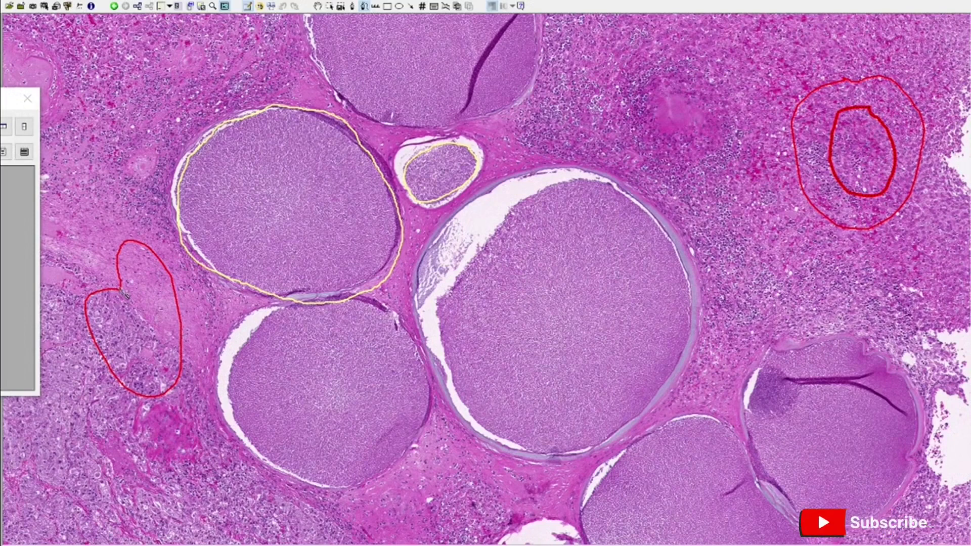
mouse_move(155, 273)
mouse_down()
mouse_move(142, 252)
mouse_move(140, 296)
mouse_move(171, 318)
mouse_move(154, 271)
mouse_up()
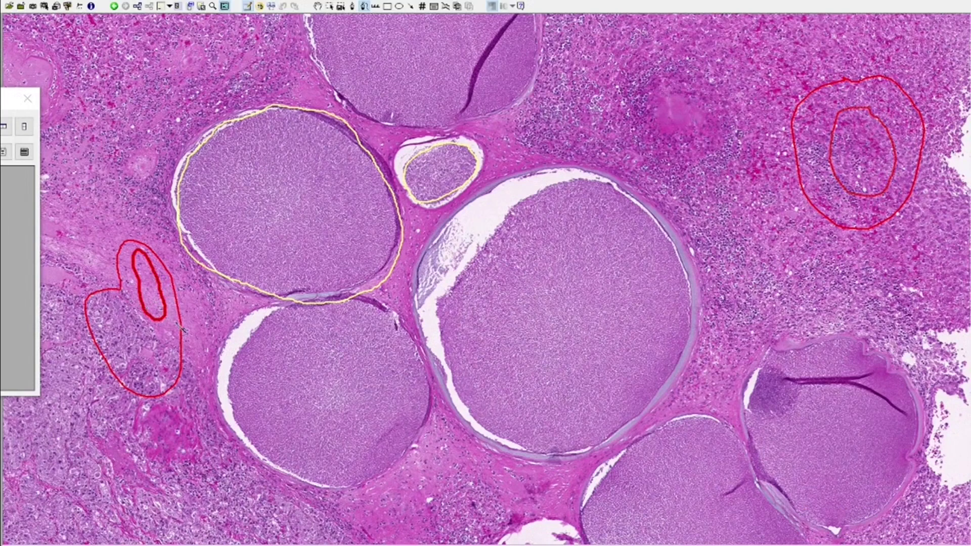
- Measure the vertical diameter of the large outlined vacuole with the Ruler tool
click(375, 6)
drag(284, 111, 297, 301)
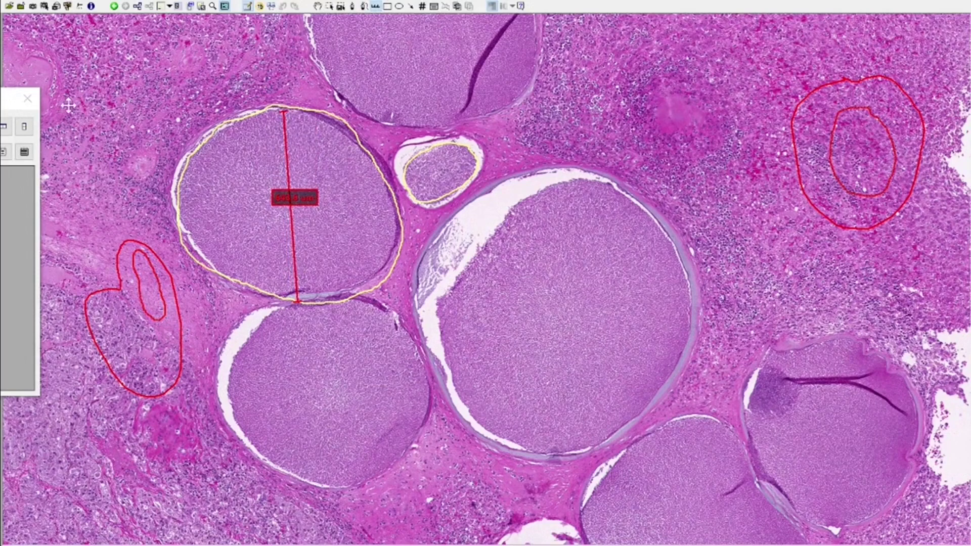
- Make vacuole the active annotation layer and measure the height of the small outlined vacuole with the Ruler tool
click(7, 99)
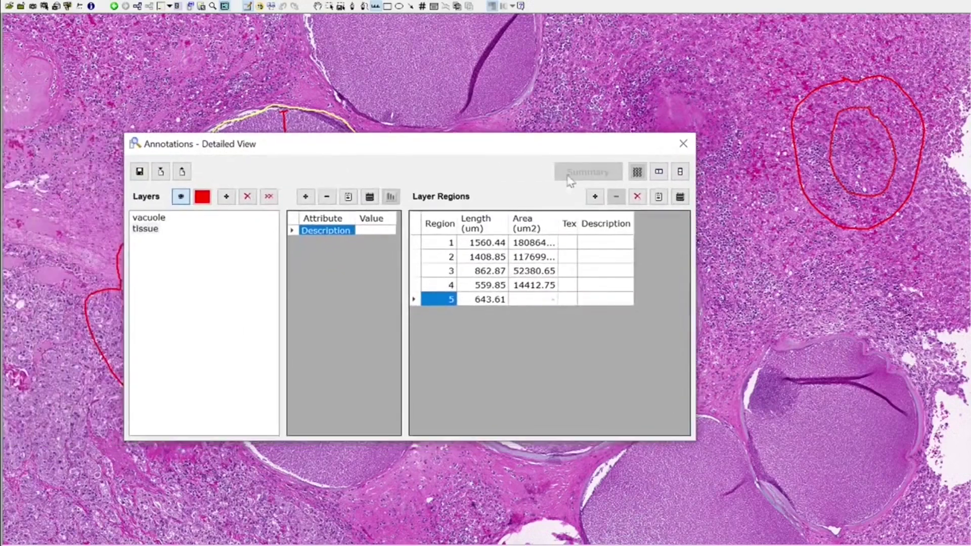
click(147, 220)
mouse_move(613, 150)
mouse_down()
mouse_move(299, 162)
mouse_move(27, 157)
mouse_up()
drag(445, 146, 434, 201)
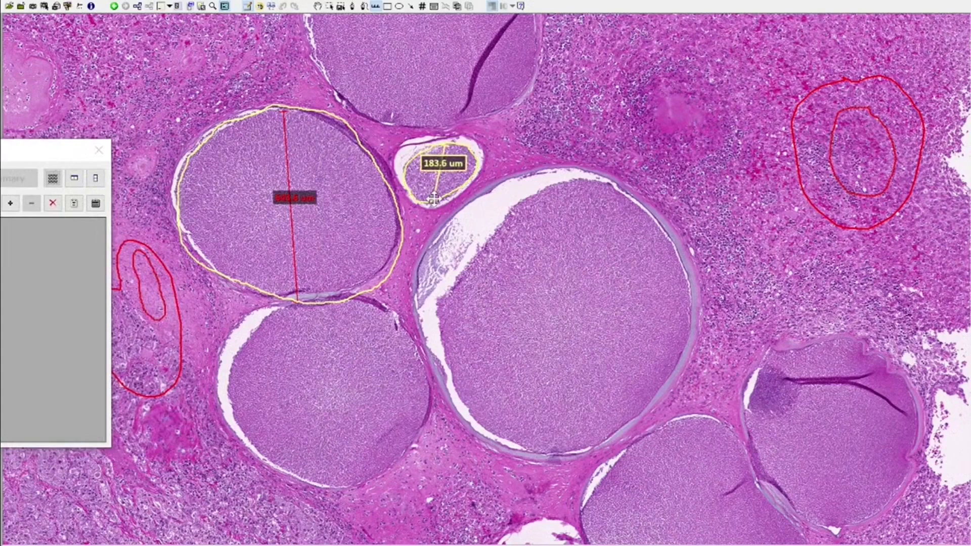
drag(286, 162, 287, 163)
click(287, 164)
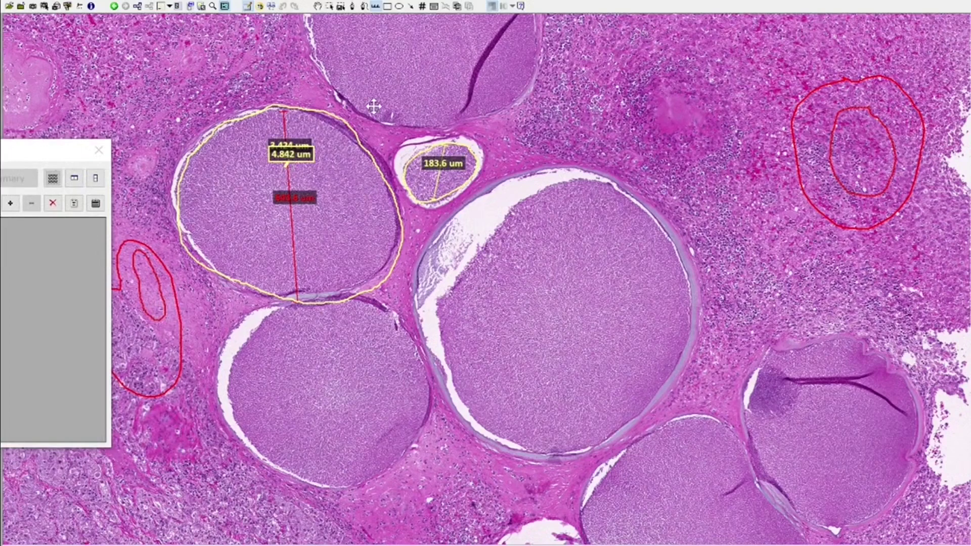
key(Delete)
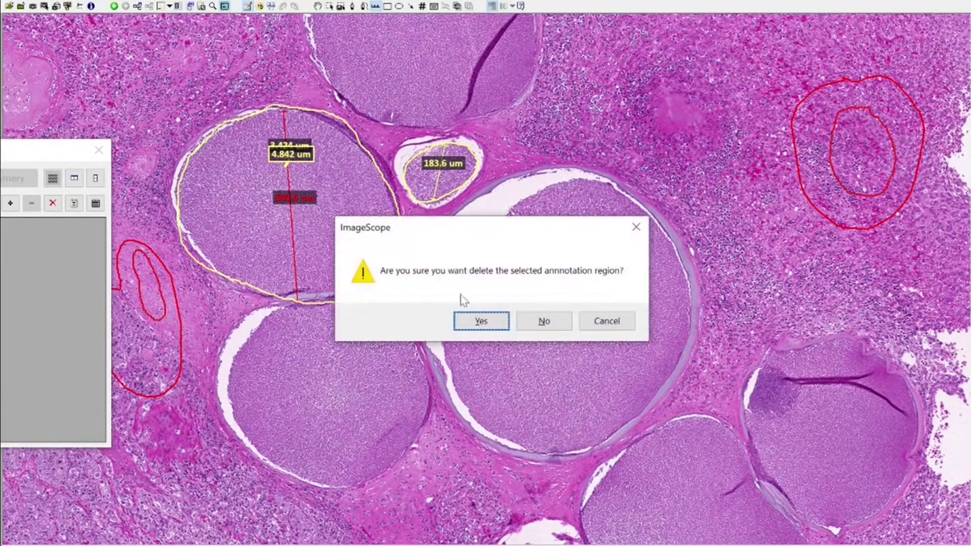
click(481, 321)
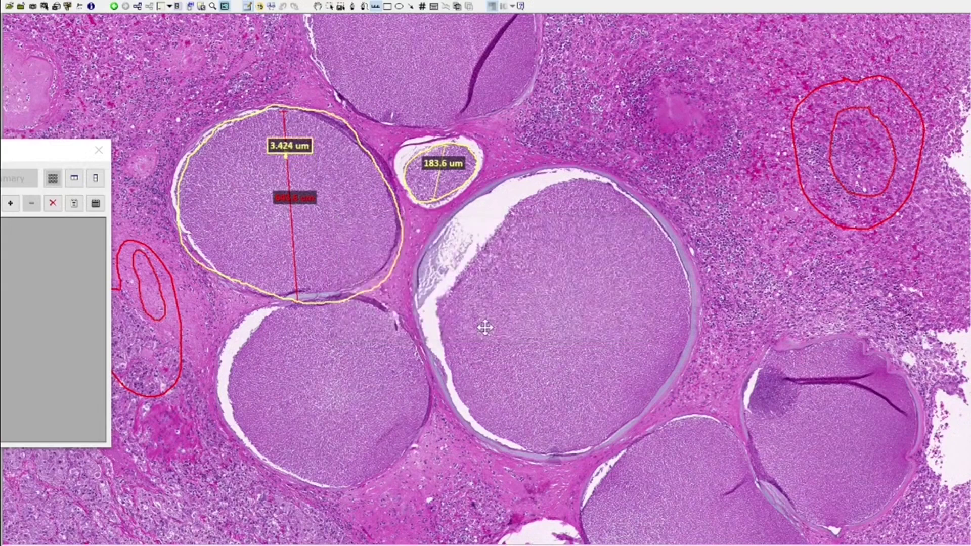
key(Delete)
click(484, 328)
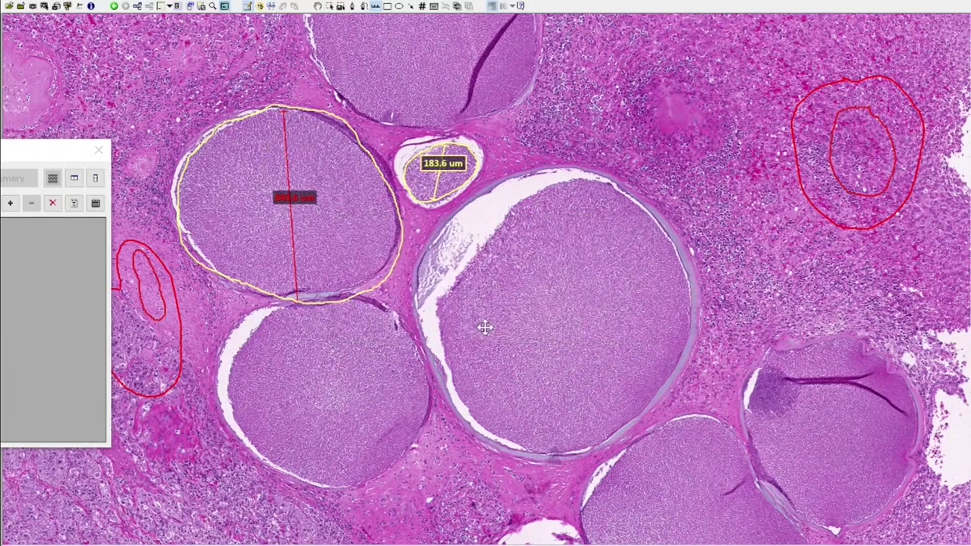
- Delete the ruler measurement across the large outlined vacuole
click(317, 6)
click(289, 185)
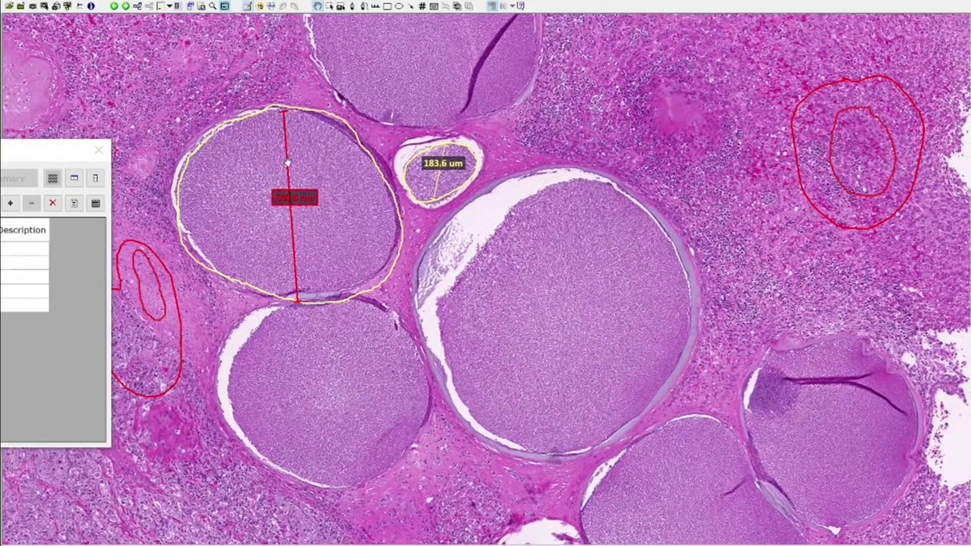
key(Delete)
click(481, 319)
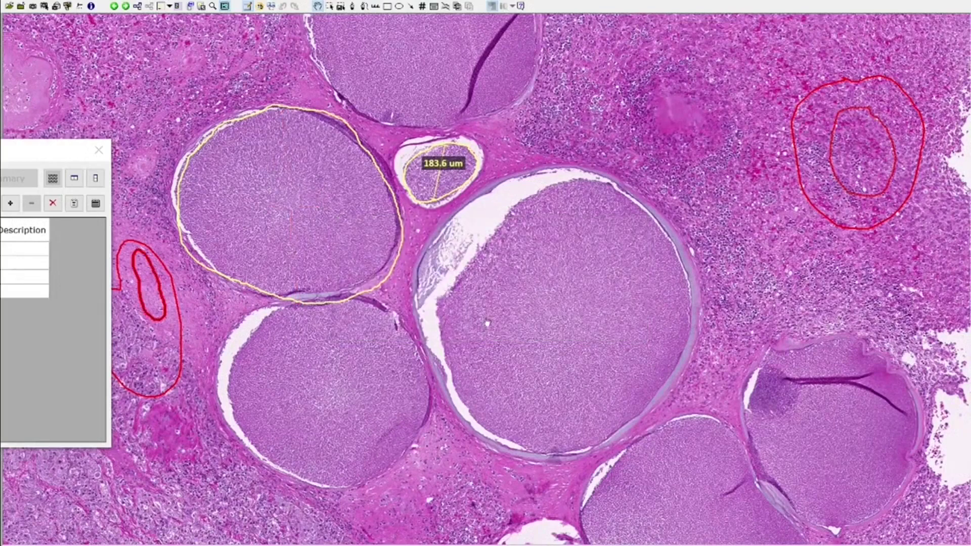
- Draw a rectangle about 2290 µm in perimeter around the pale tissue spot and an ellipse about 2490 µm in perimeter over the largest vacuole
click(392, 11)
mouse_move(579, 84)
mouse_down()
mouse_move(769, 190)
mouse_move(814, 186)
mouse_up()
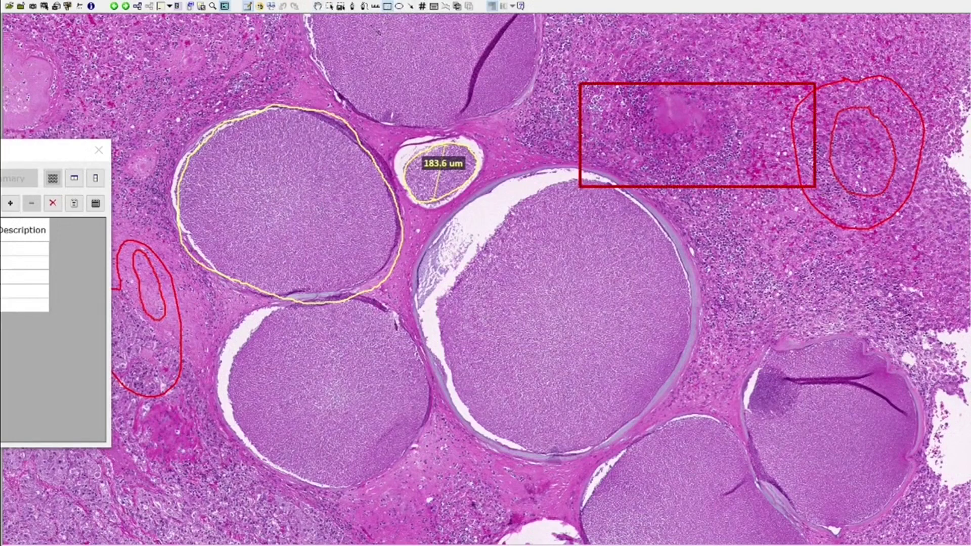
click(399, 6)
drag(458, 234, 701, 458)
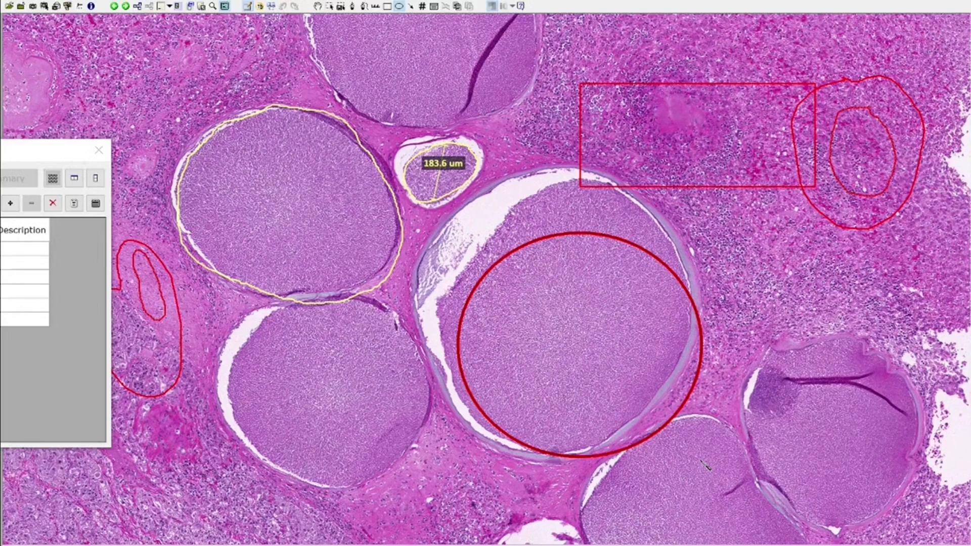
- Draw three arrows with the Arrow tool: one beside the pale spot, one at the spot and one at the folded vacuole's dark line
click(410, 6)
drag(702, 143, 759, 241)
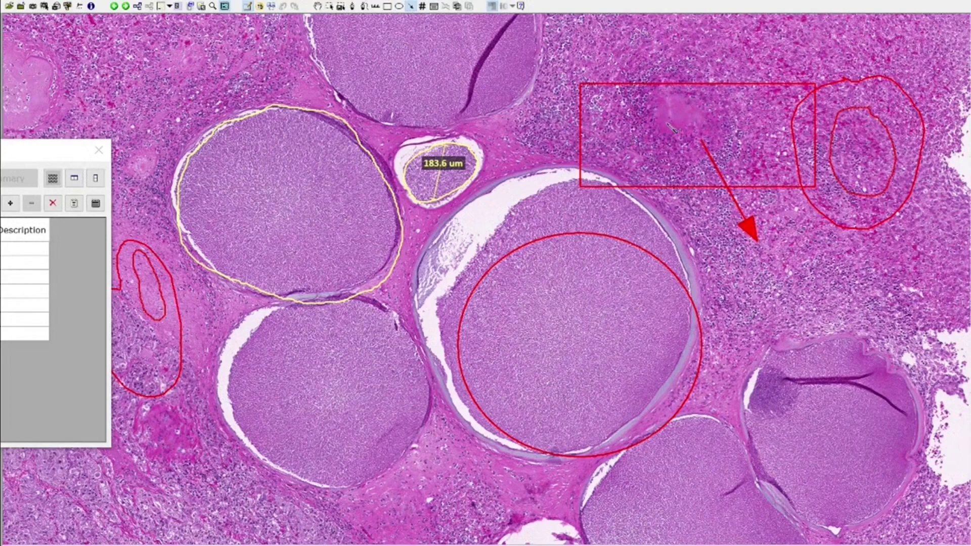
drag(666, 123, 561, 175)
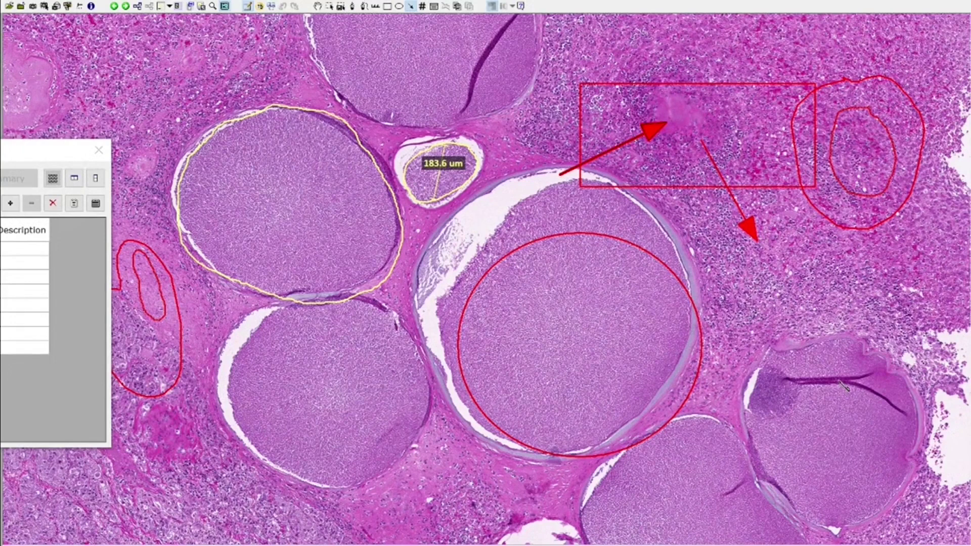
drag(839, 381, 841, 310)
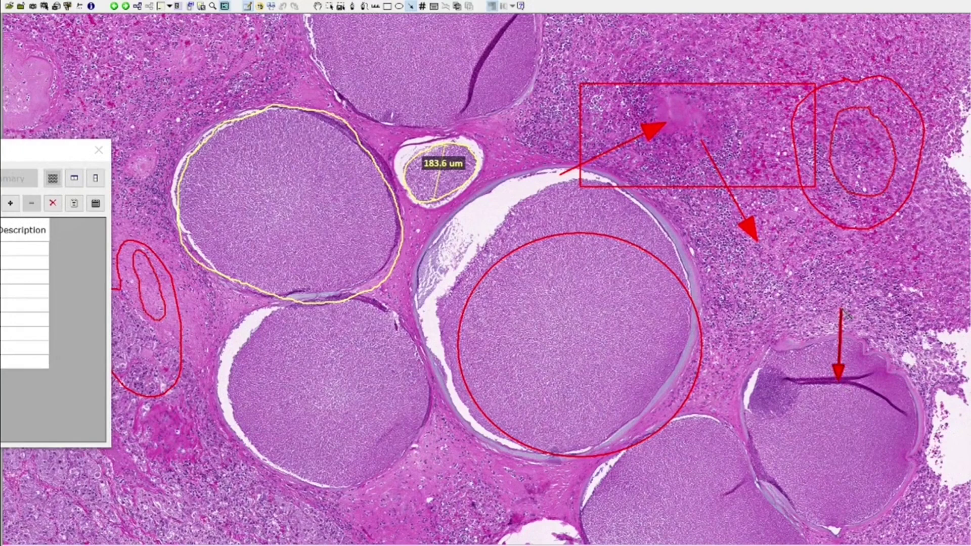
- Delete the three arrow annotations one after another
key(Delete)
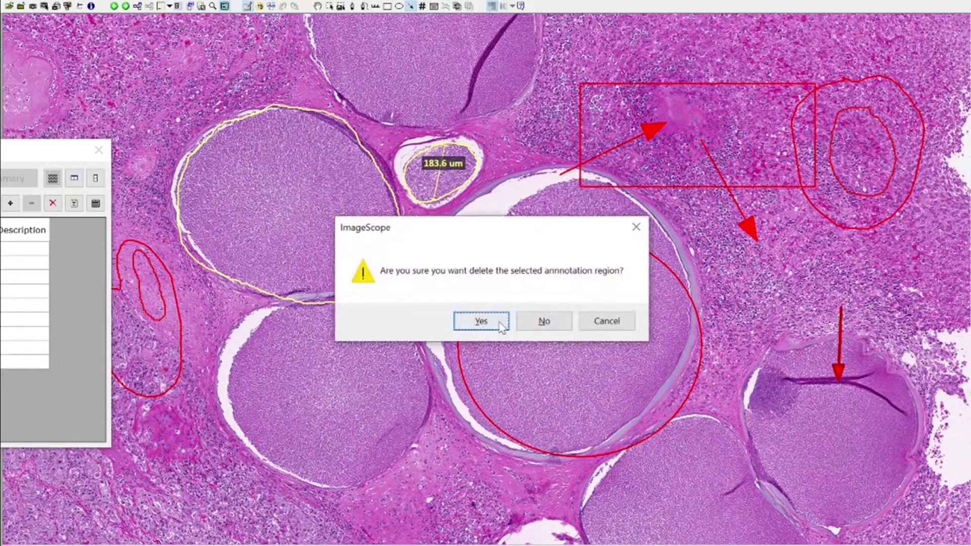
click(498, 321)
key(Delete)
click(501, 321)
click(741, 226)
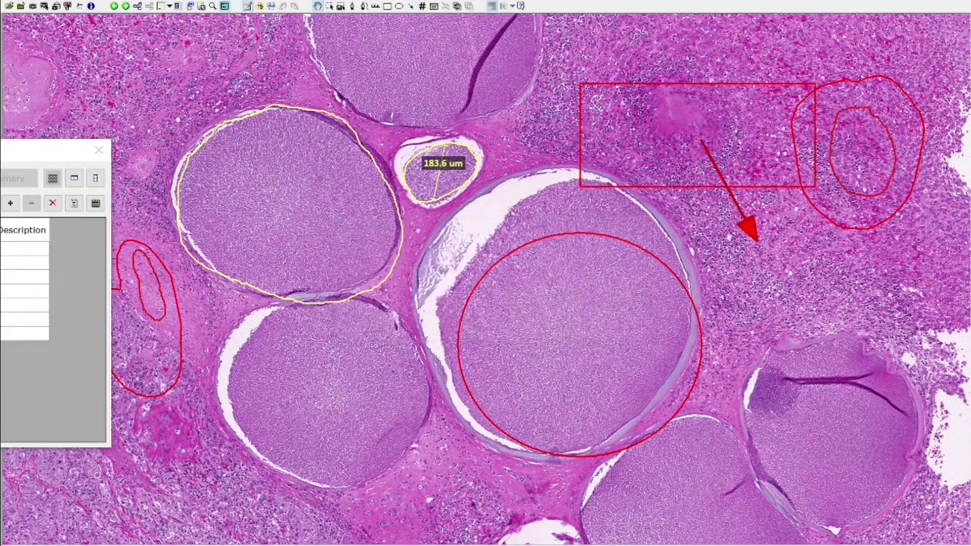
key(Delete)
click(483, 324)
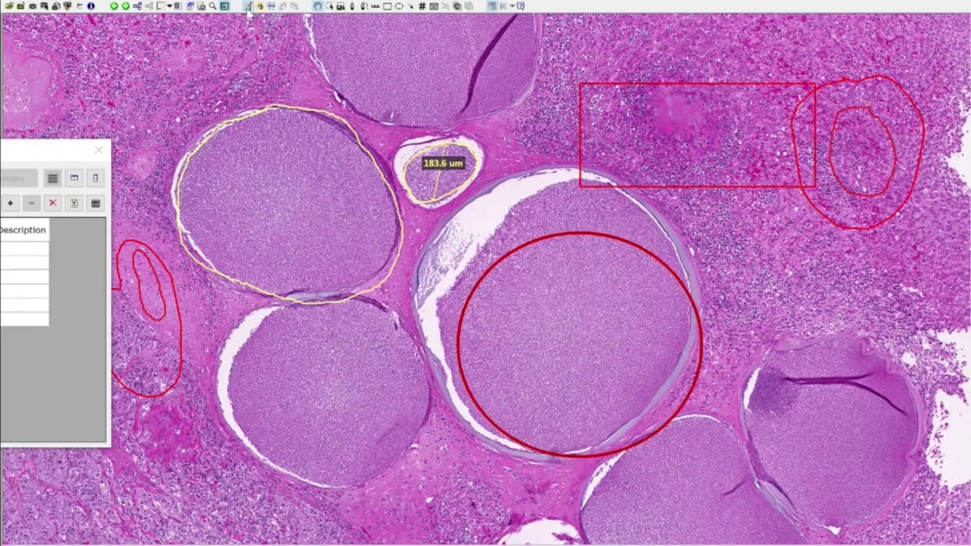
- Delete the tissue annotation layer with all its regions
drag(26, 154, 542, 161)
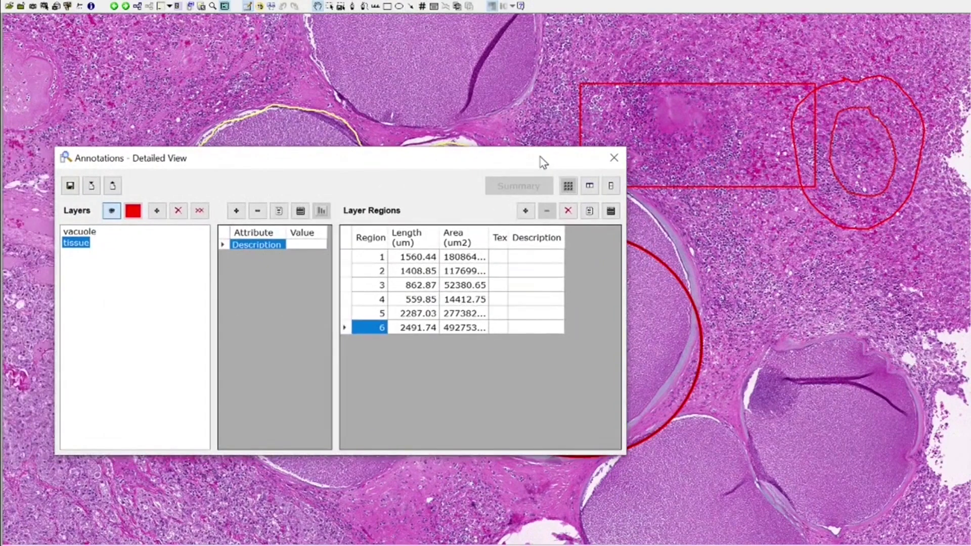
click(178, 211)
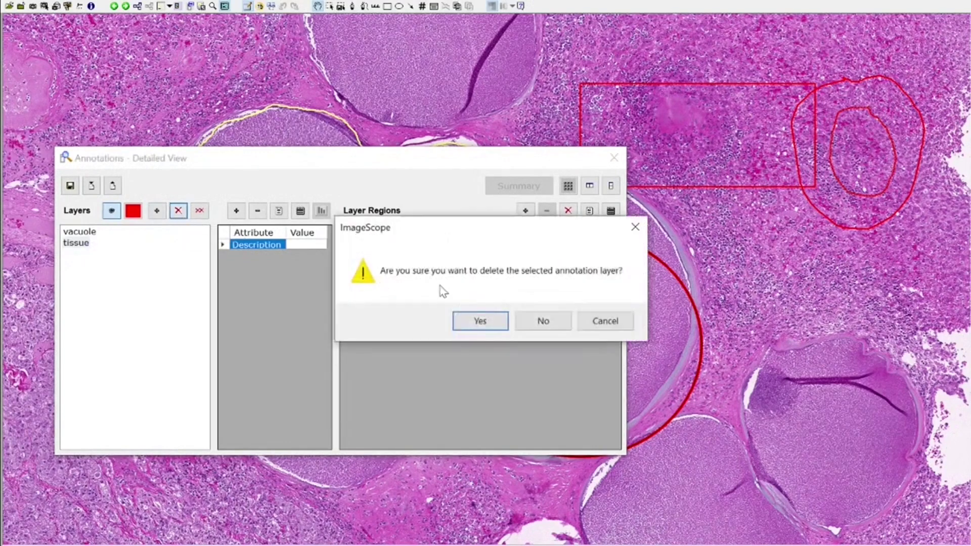
click(480, 323)
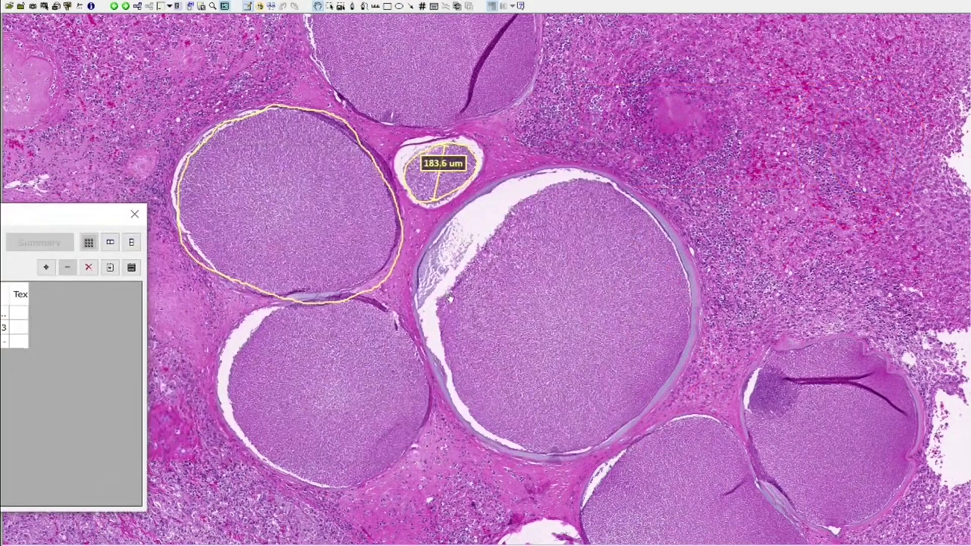
- Mark seven cells with the Counter tool in the granular tissue above the folded vacuole, west of the outlined vacuoles
scroll(451, 301, down, 5)
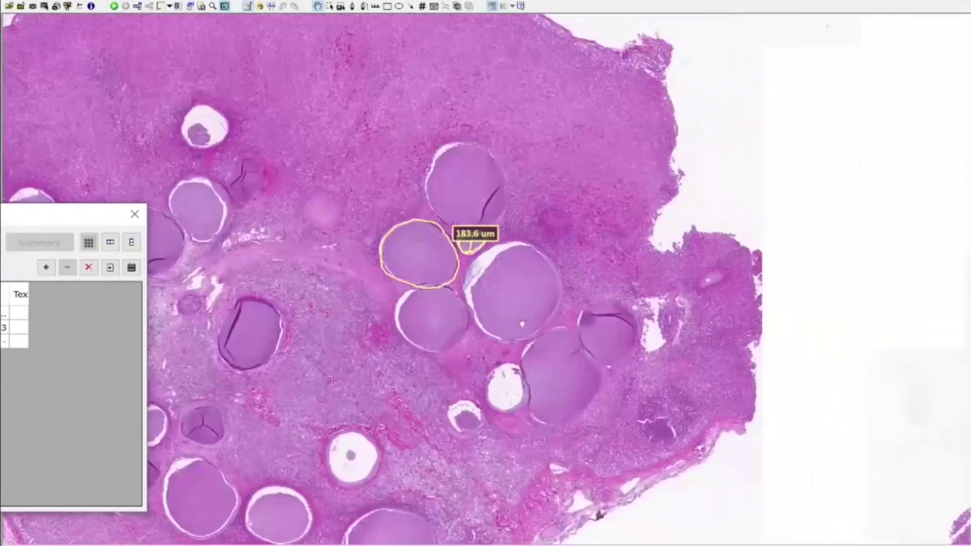
drag(522, 324, 648, 344)
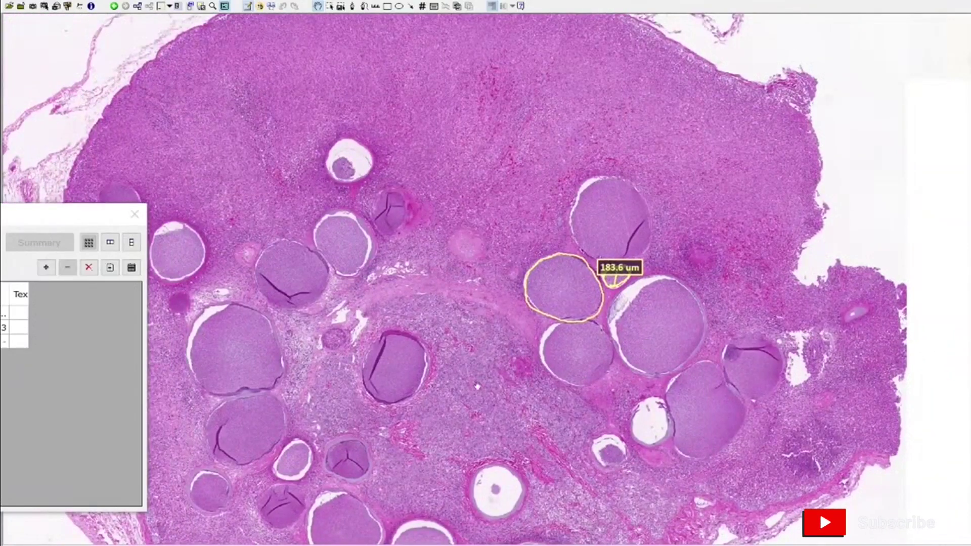
scroll(375, 374, up, 2)
drag(365, 372, 360, 291)
scroll(374, 252, up, 2)
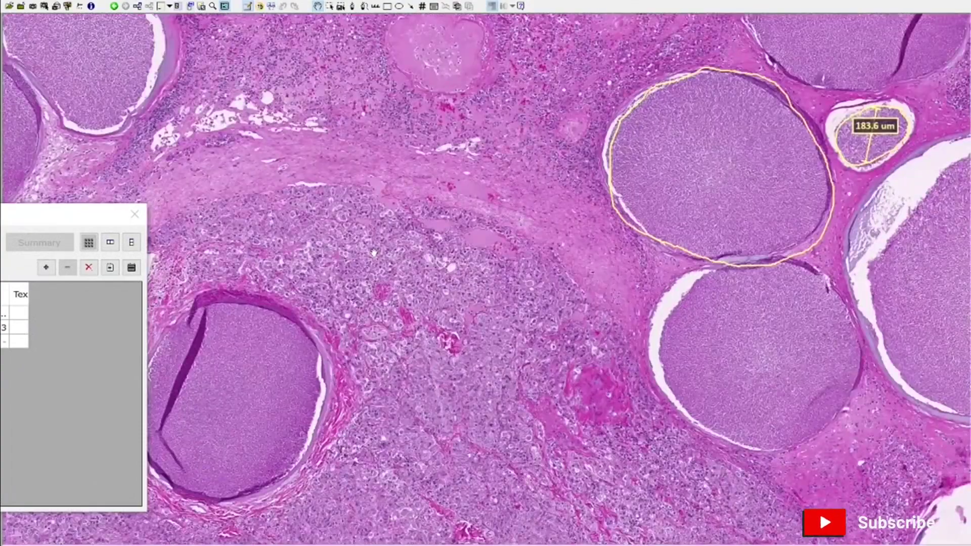
scroll(374, 253, up, 3)
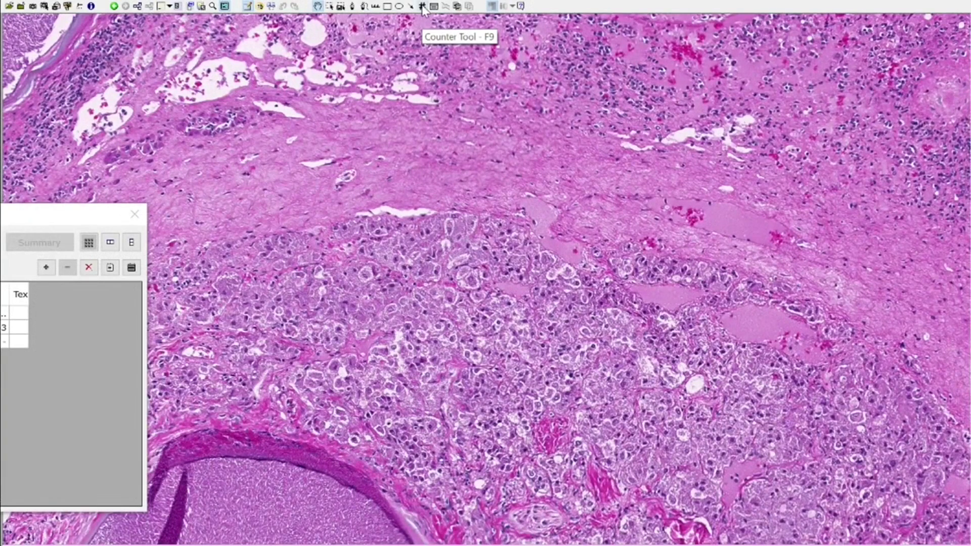
click(423, 6)
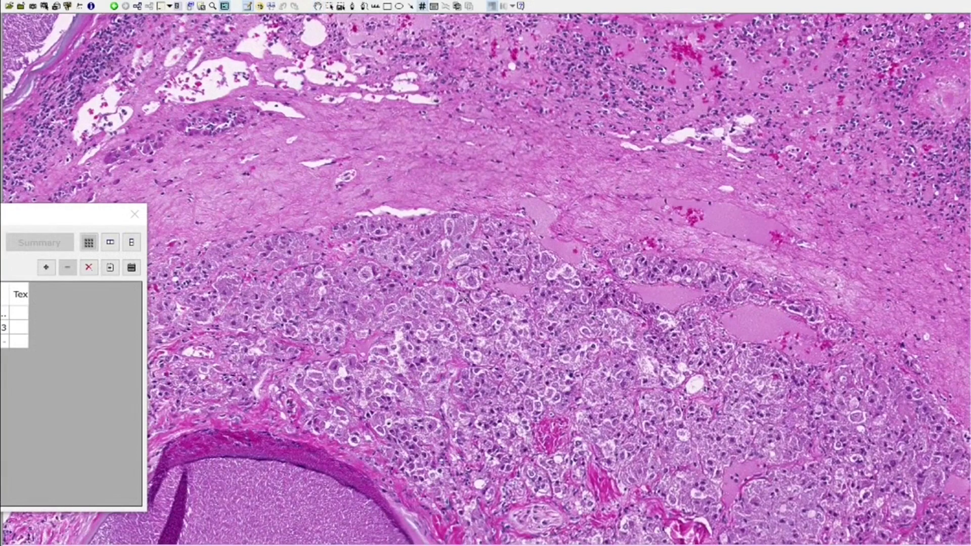
click(450, 298)
click(460, 277)
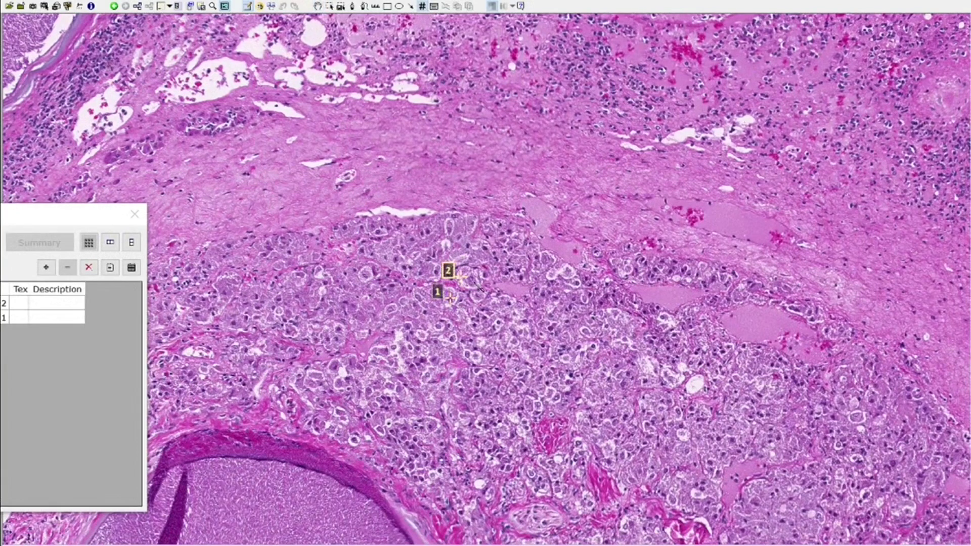
click(473, 281)
click(477, 296)
click(454, 343)
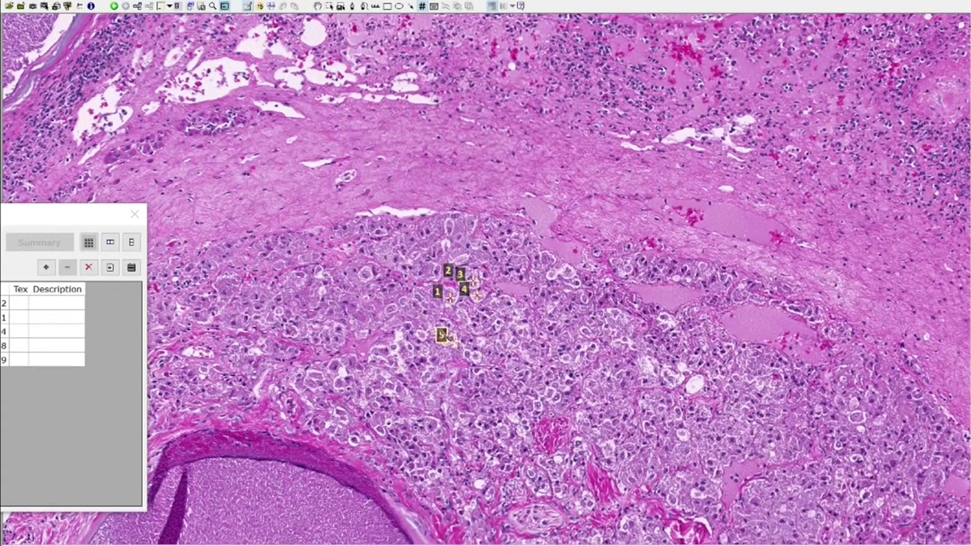
click(437, 330)
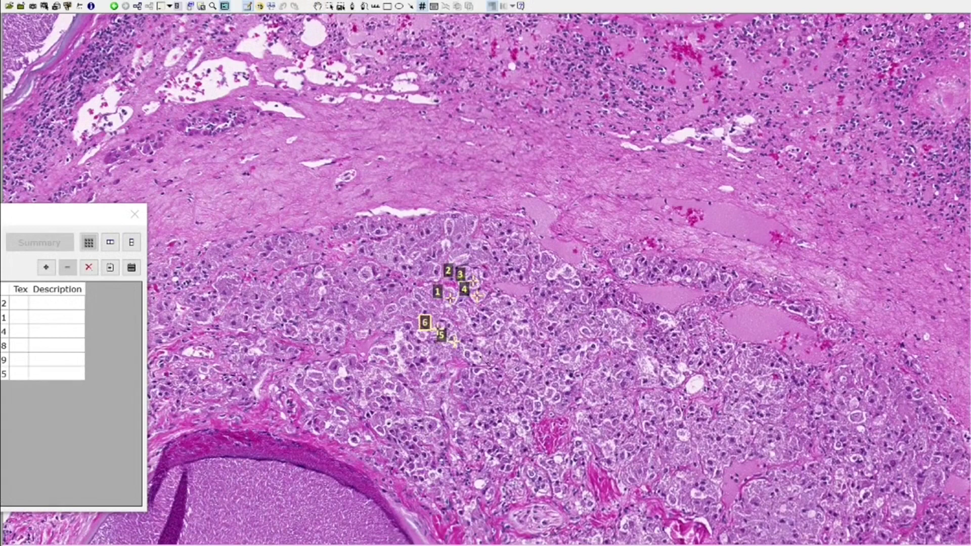
click(478, 359)
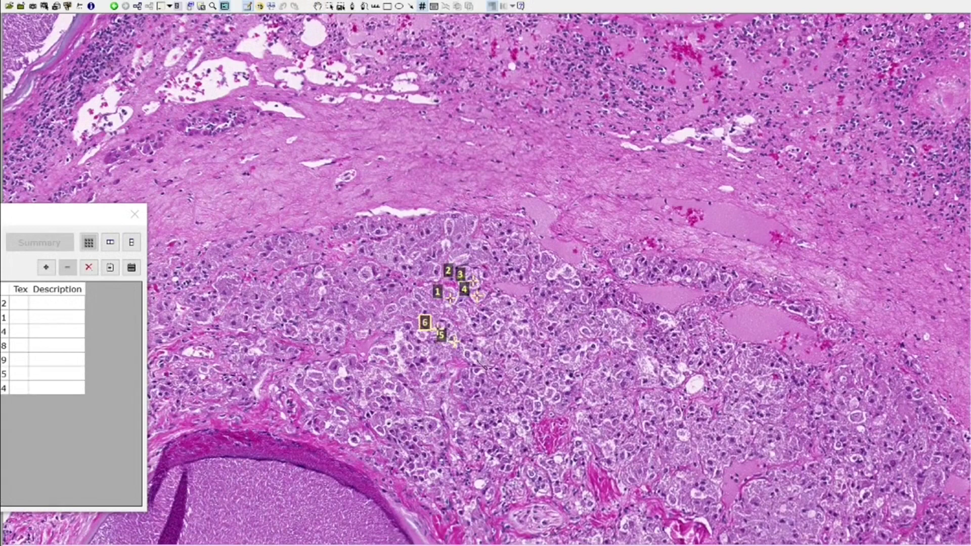
- Examine the Counters layer's regions in the Annotations window and open the layer's name for editing
double_click(50, 221)
click(54, 264)
click(54, 264)
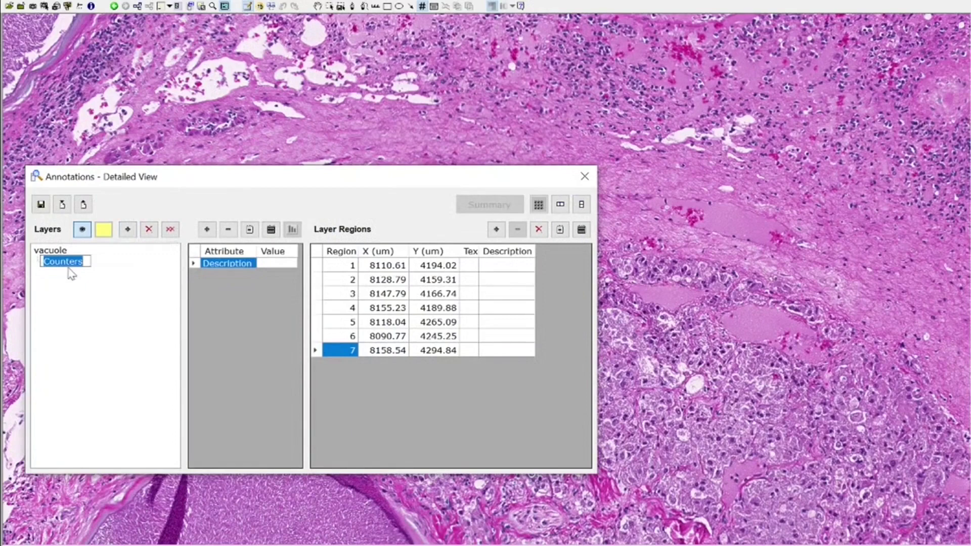
drag(544, 184, 3, 189)
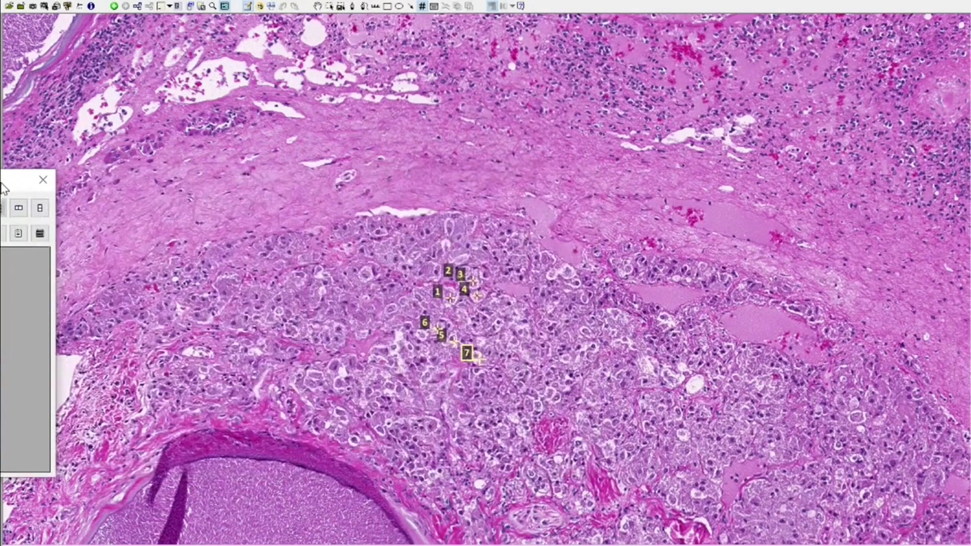
- Mark nine more cells with the Counter tool, along the upper tissue border and to the west of the first counters
scroll(461, 307, down, 2)
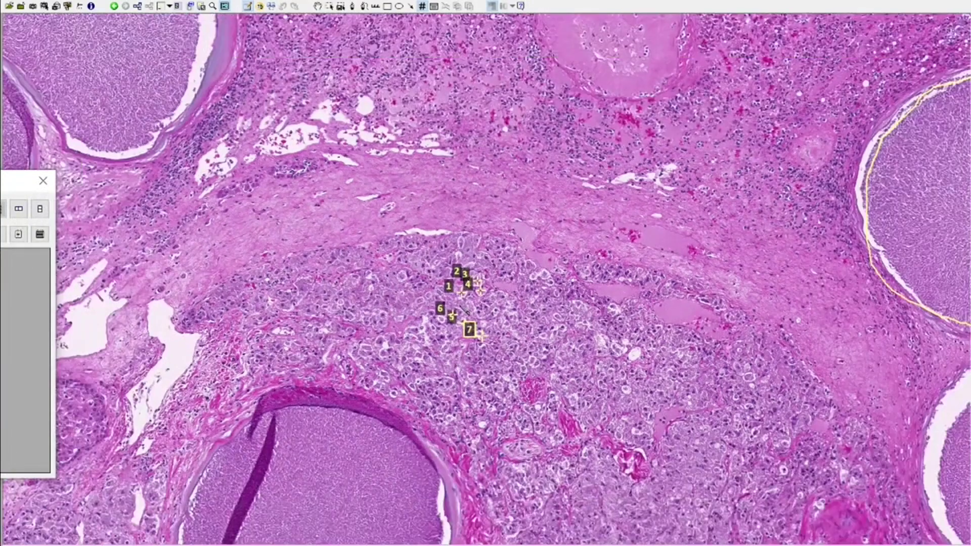
scroll(461, 308, up, 2)
scroll(462, 308, up, 2)
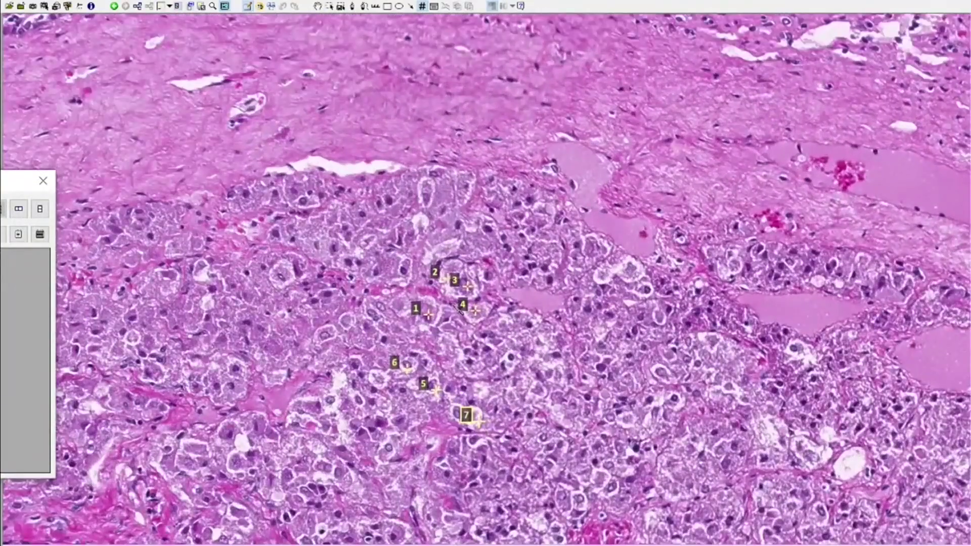
click(427, 195)
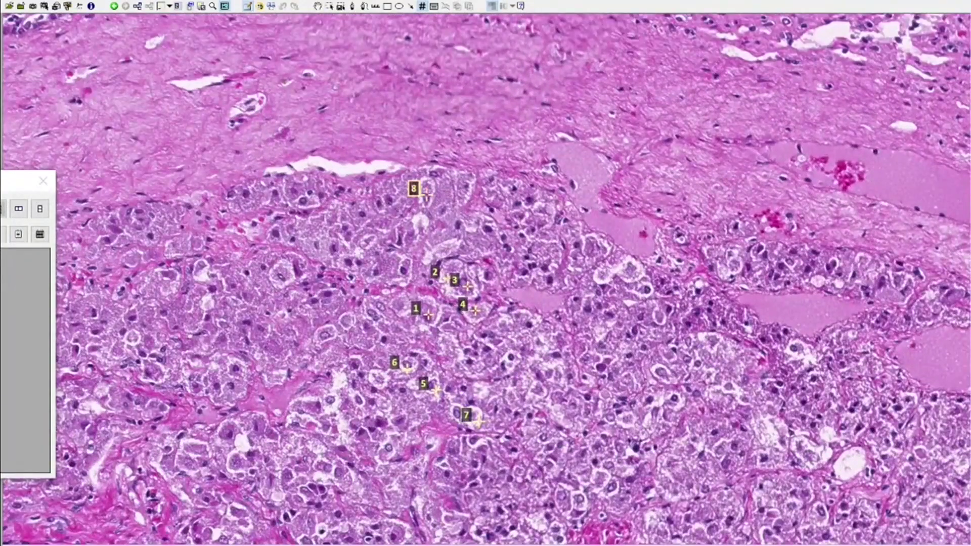
click(392, 203)
click(388, 202)
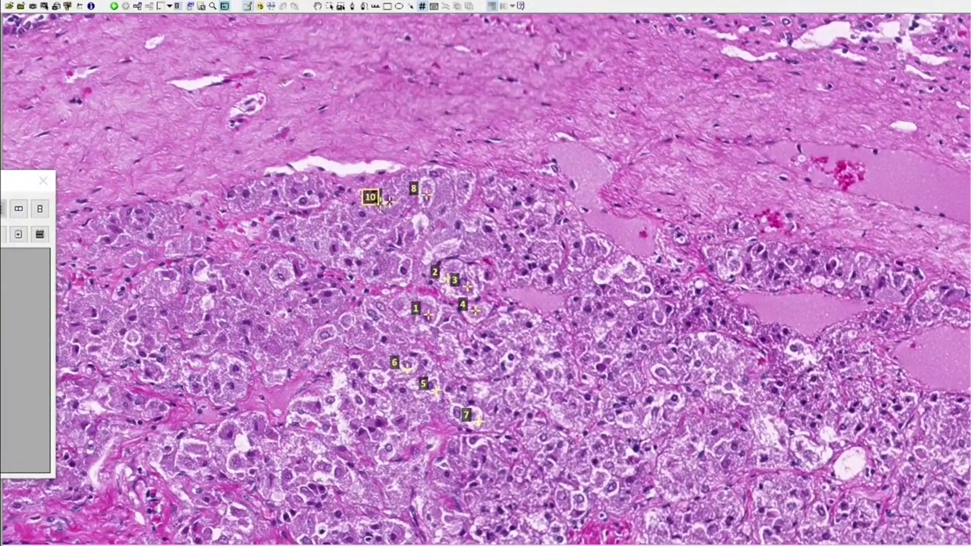
click(301, 202)
click(311, 192)
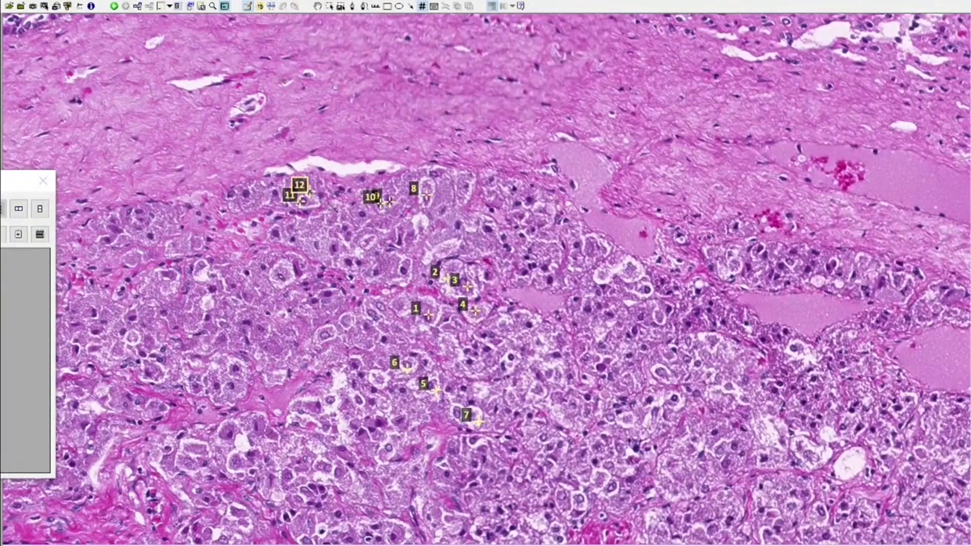
click(325, 198)
click(284, 278)
click(350, 321)
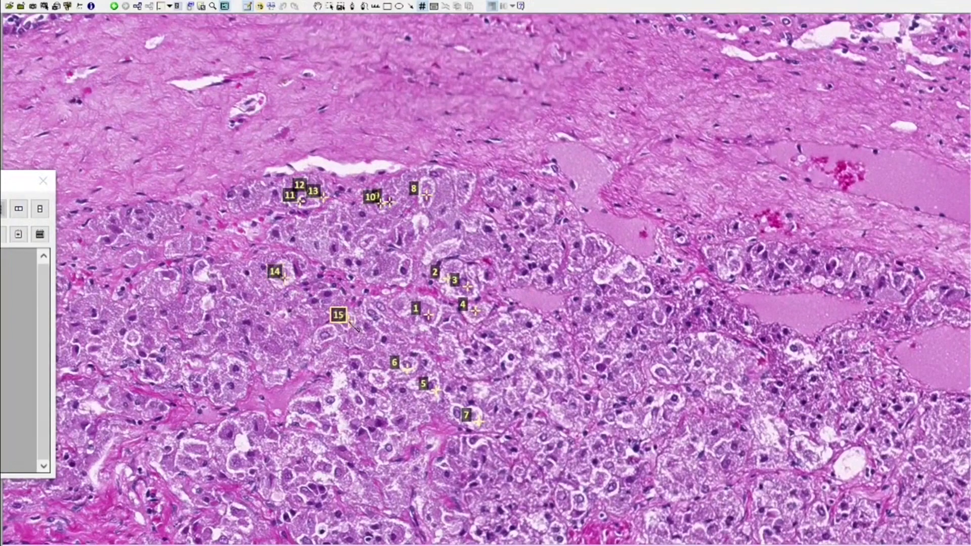
click(327, 343)
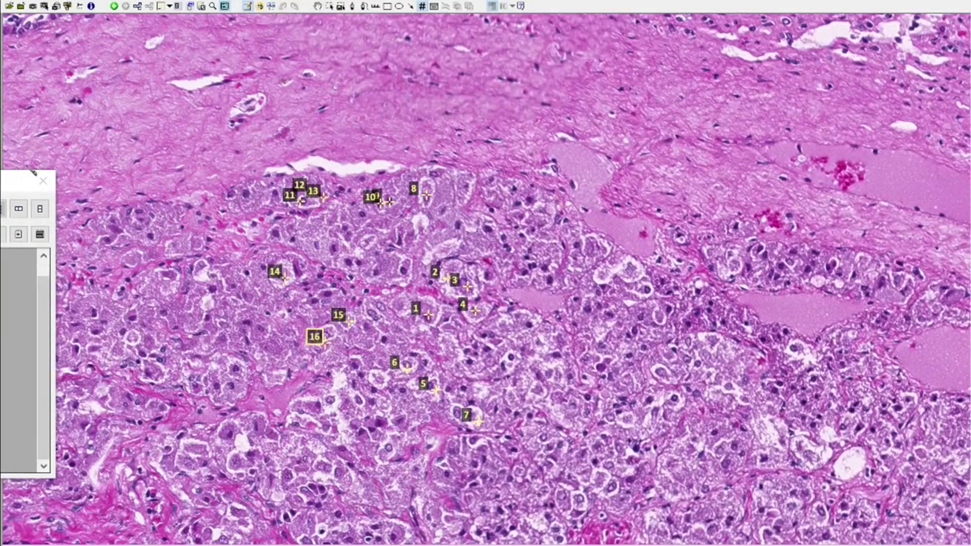
- Examine the counters' region list in the Annotations window in stacked and side-by-side layouts, keep side-by-side, and move the window off the tissue
double_click(15, 186)
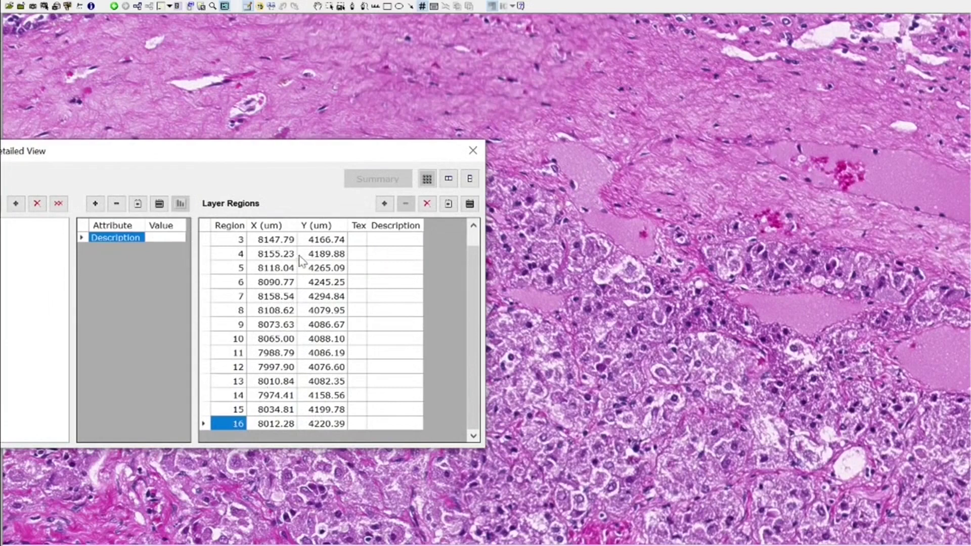
click(470, 180)
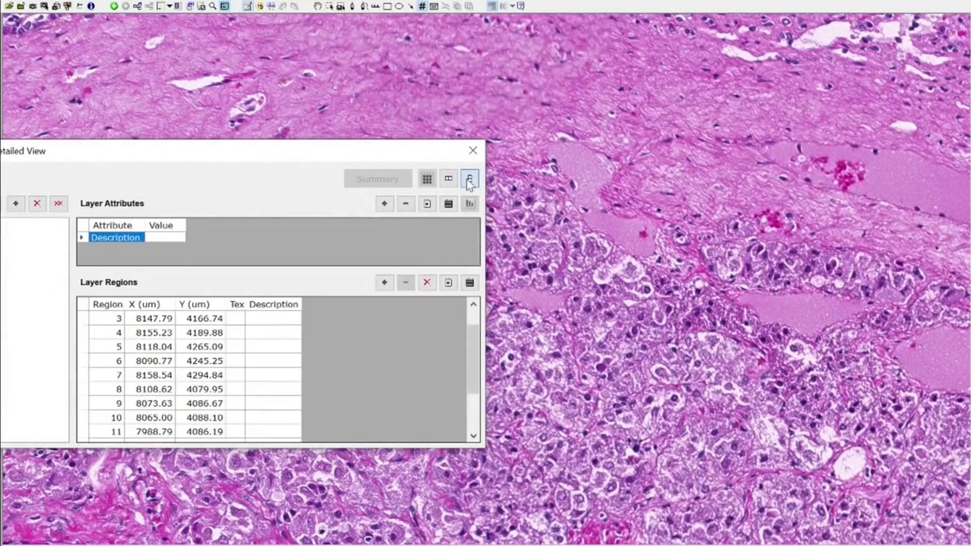
click(449, 180)
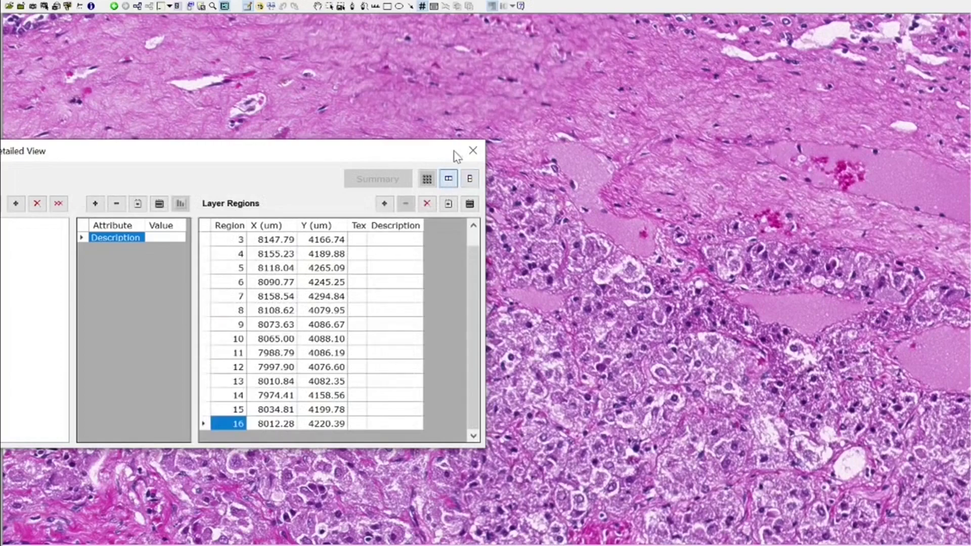
drag(457, 156, 17, 186)
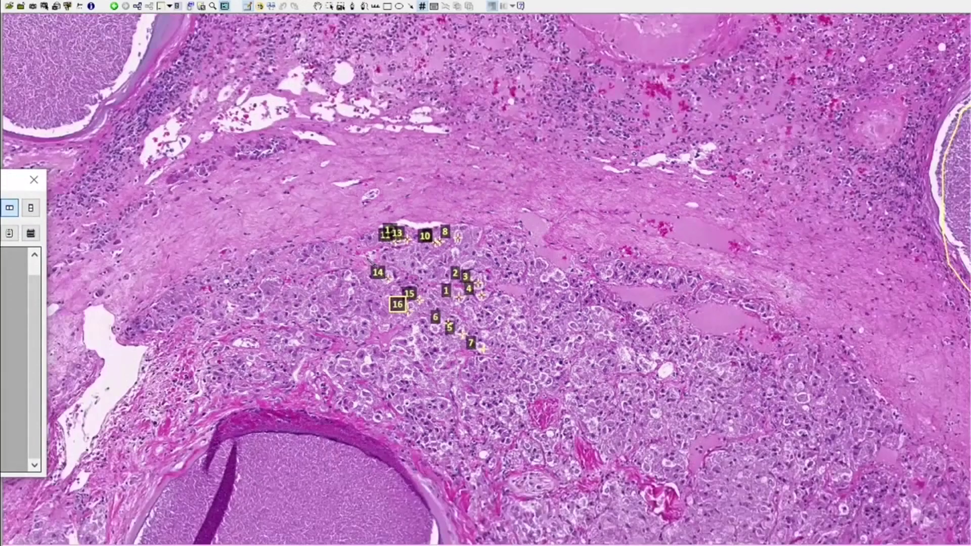
- Show the whole tissue section with its annotations and leave full-screen mode
scroll(455, 284, down, 10)
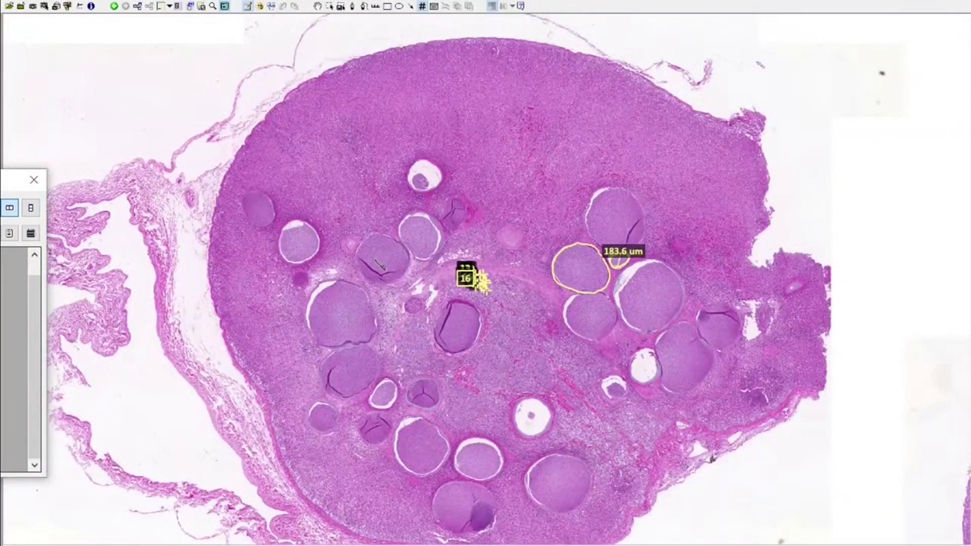
click(225, 7)
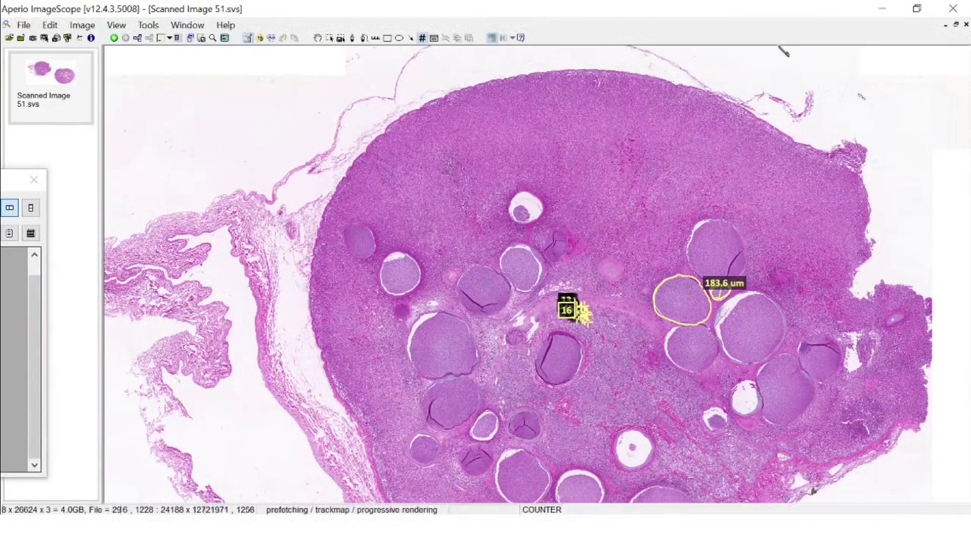
- Start closing the program and cancel at the question about saving the modified annotation layers, keeping the slide open
click(953, 9)
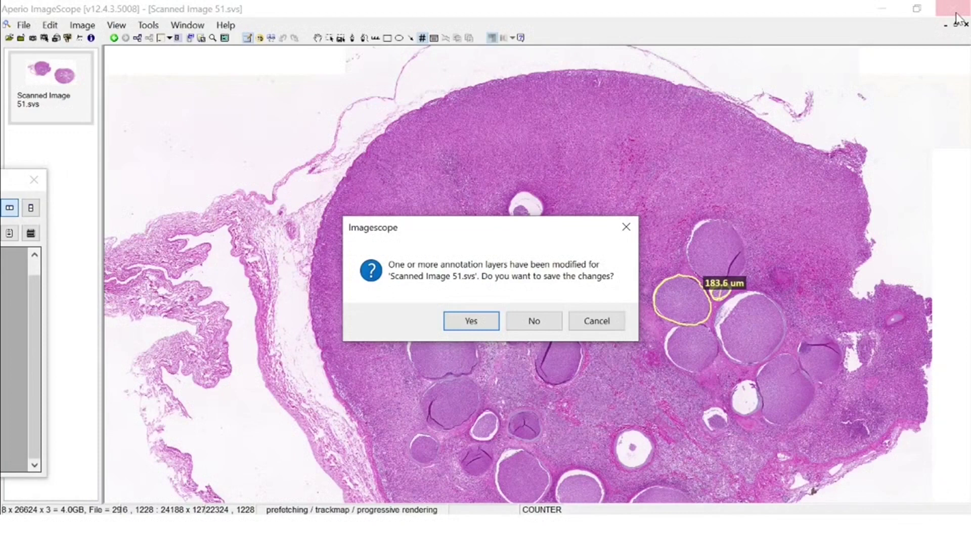
click(597, 320)
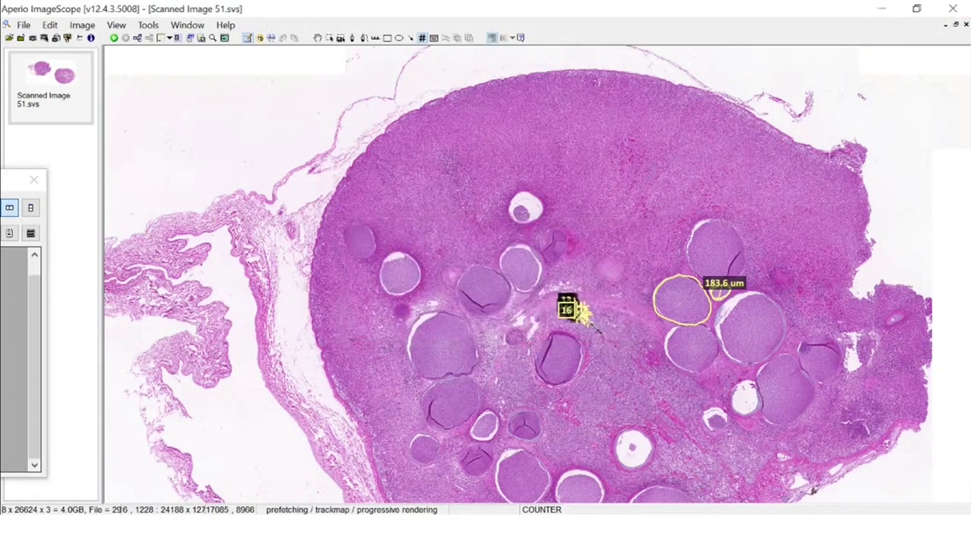